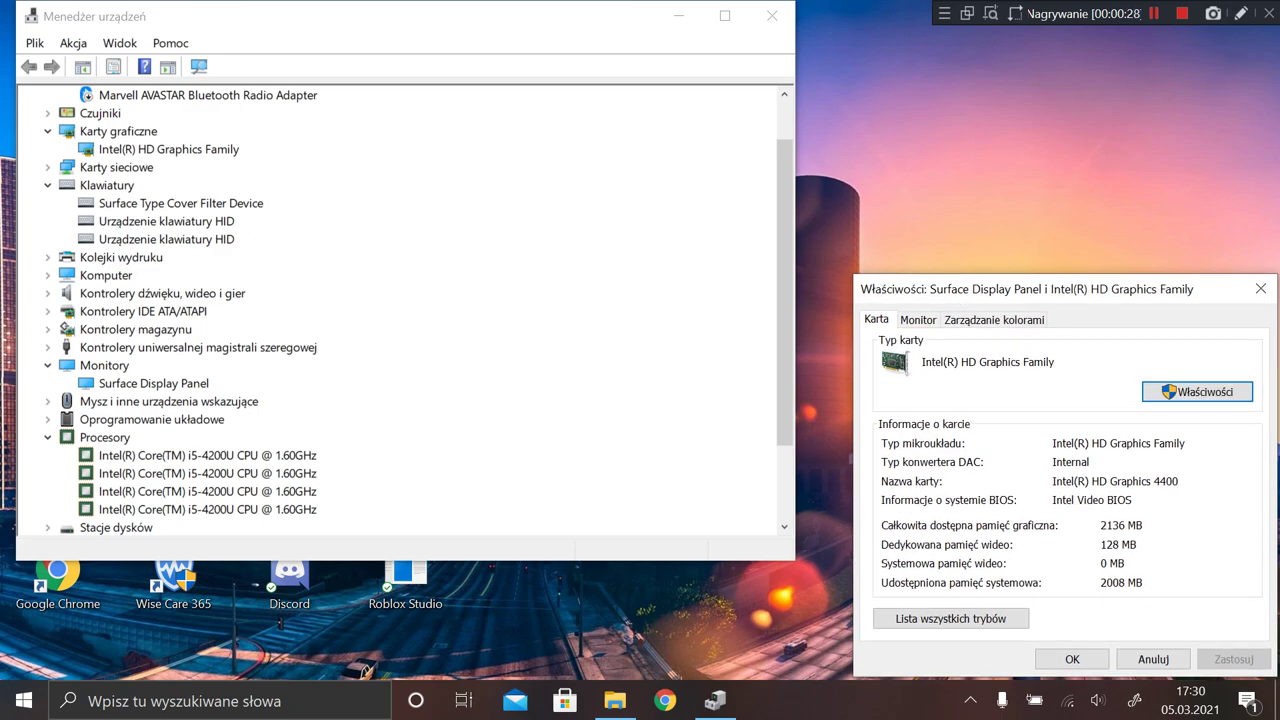
Close the Device Manager and reposition the graphics adapter properties dialog on the desktop
left_click_drag(958, 298, 972, 160)
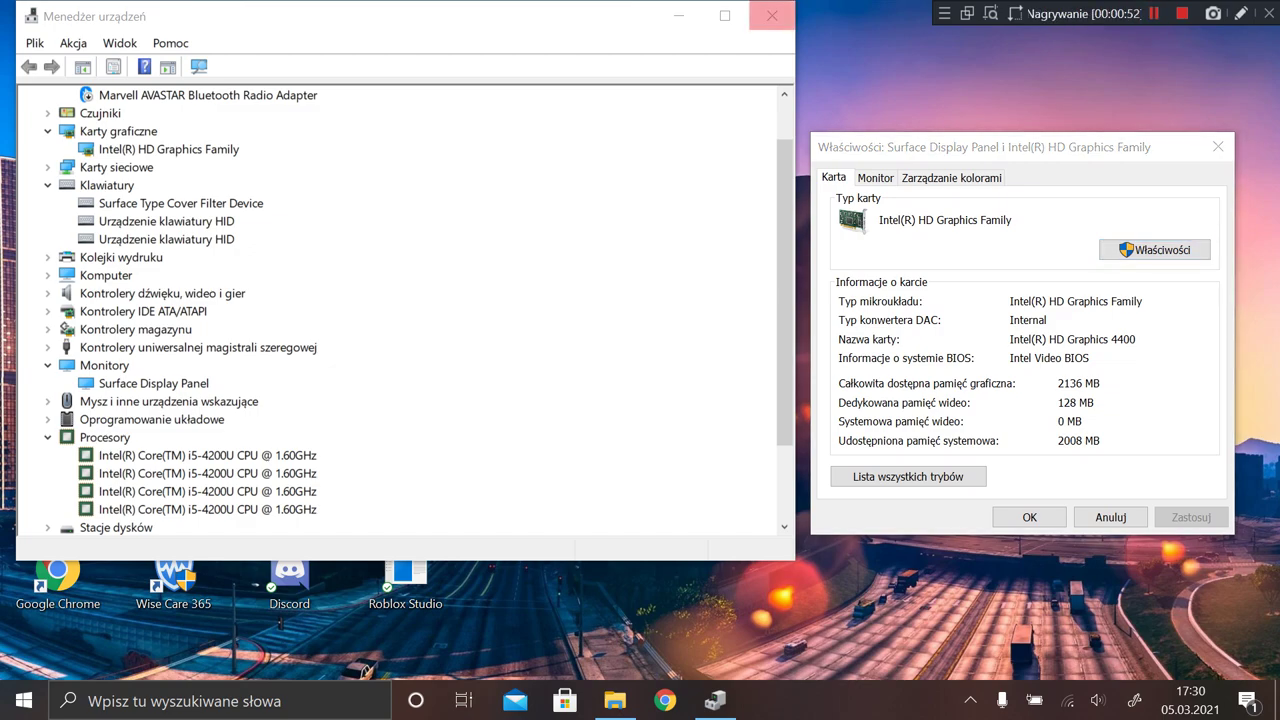
left_click(772, 16)
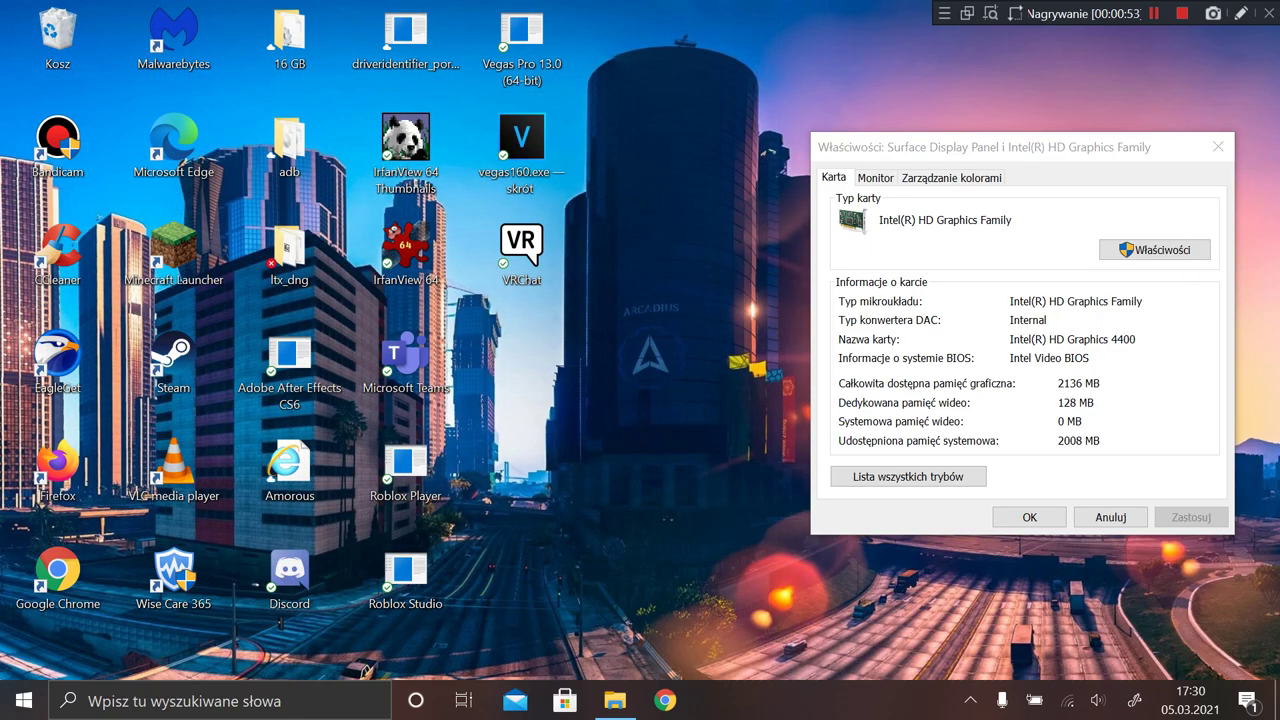
left_click_drag(915, 155, 733, 209)
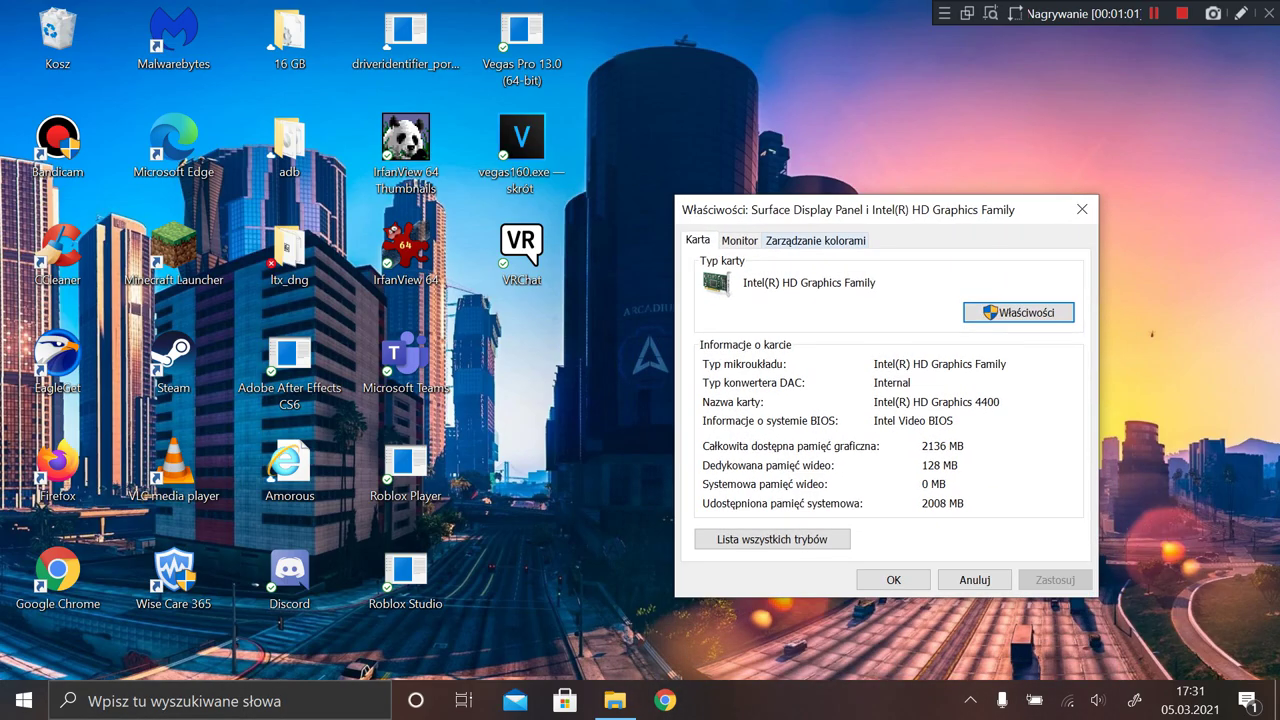
left_click_drag(806, 223, 856, 236)
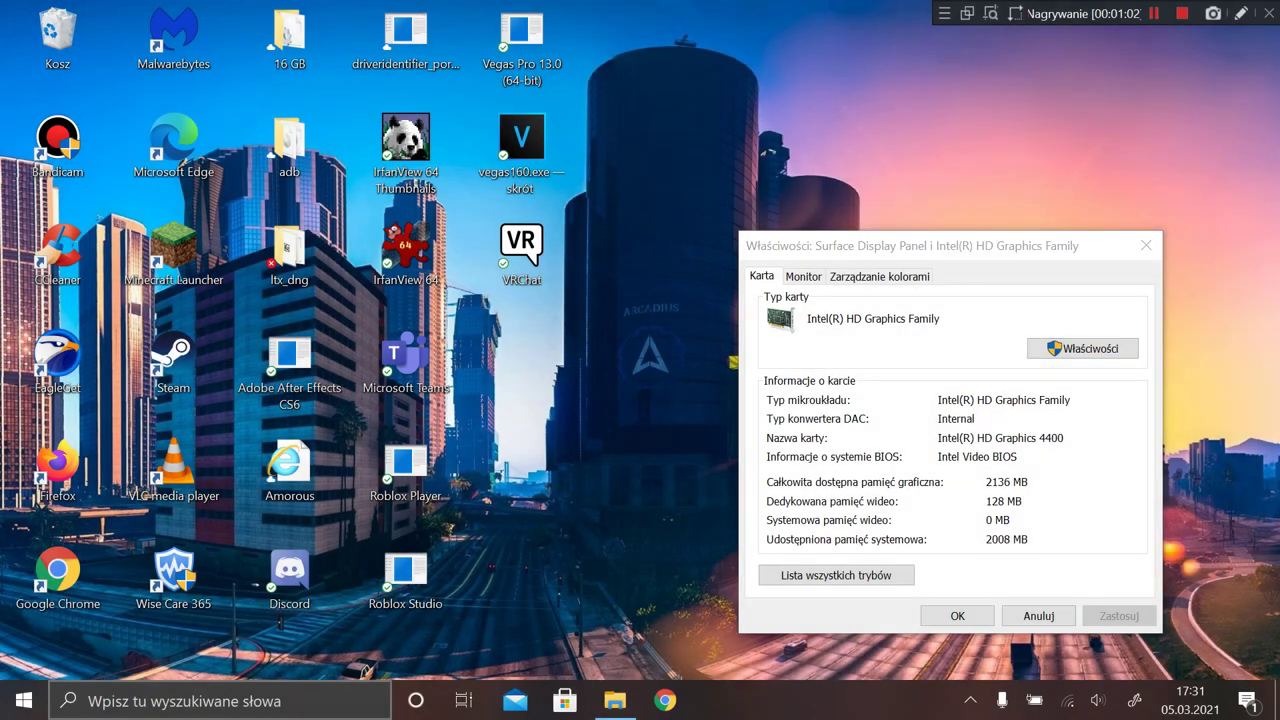
Search Windows for regedit and run the Registry Editor as administrator
left_click(220, 701)
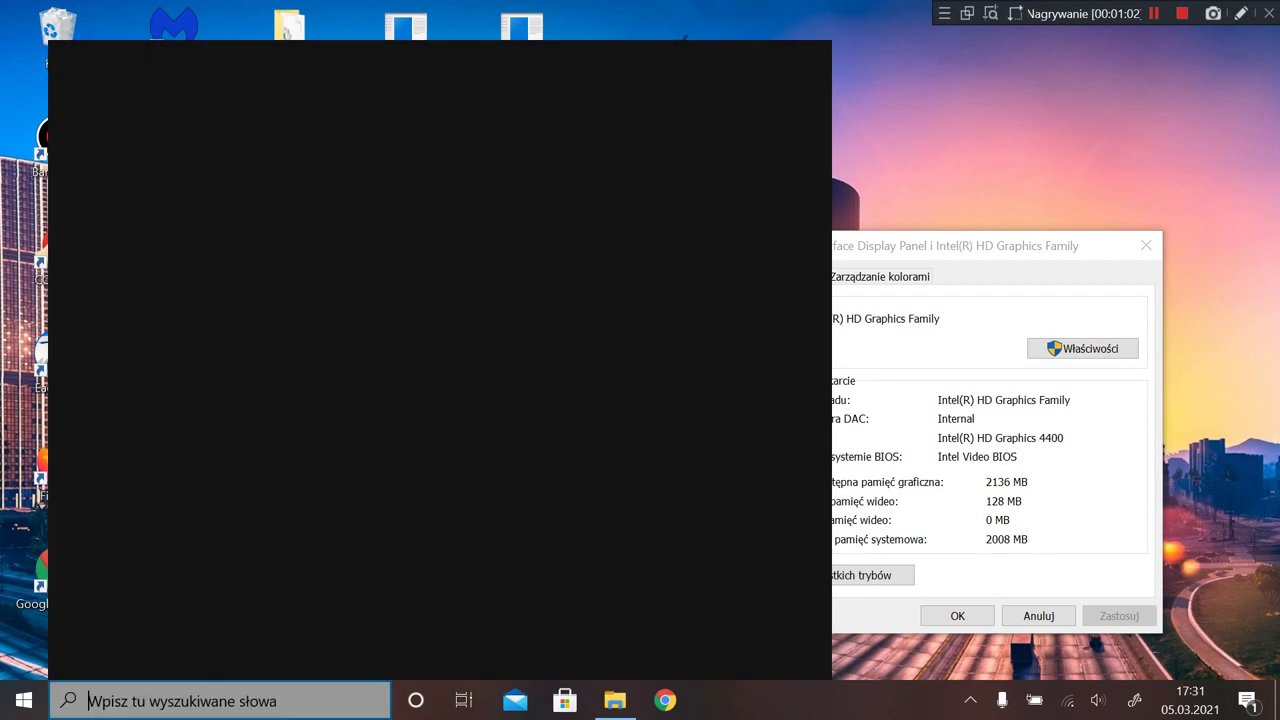
type("re")
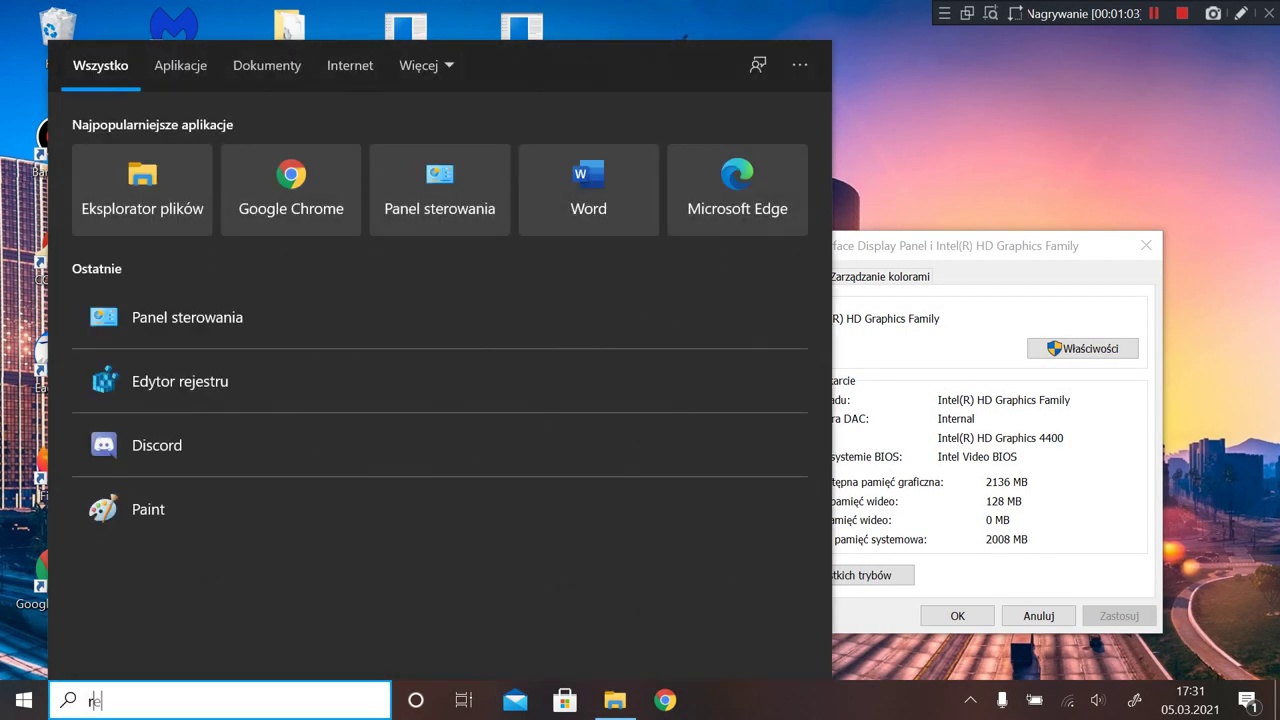
type("gfedit")
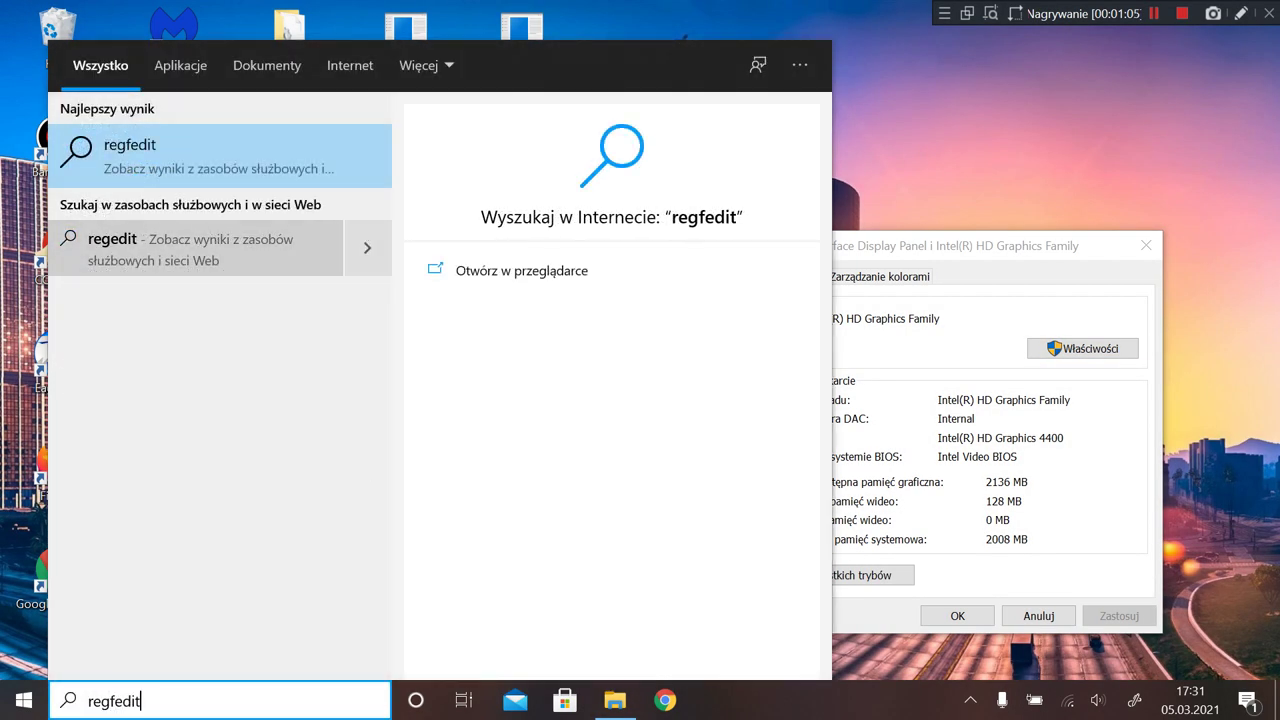
left_click(137, 701)
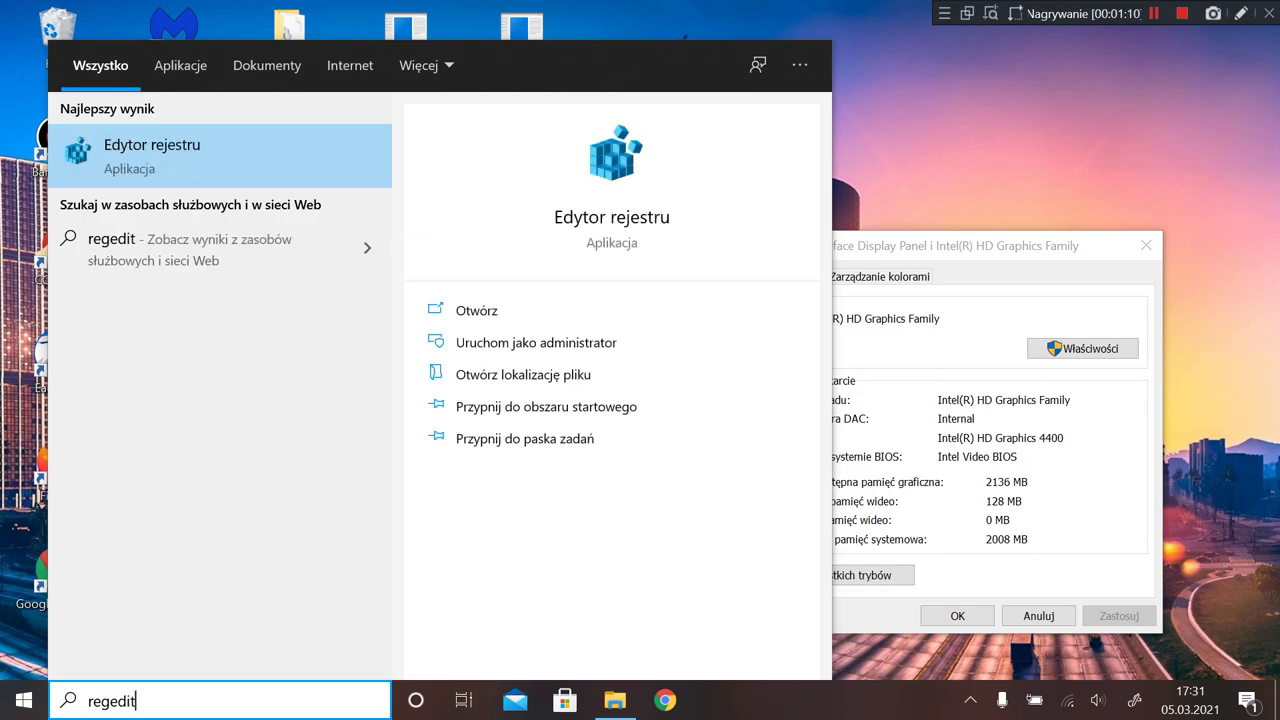
right_click(237, 151)
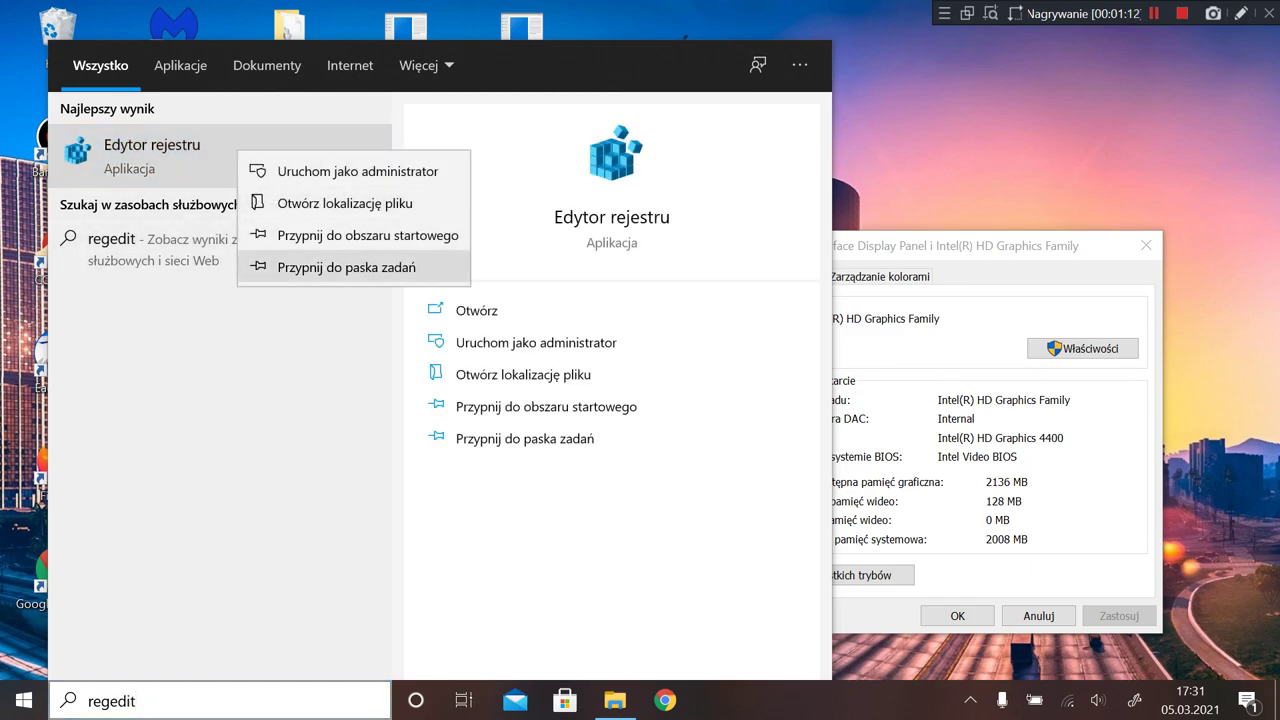
left_click(357, 171)
key("Return")
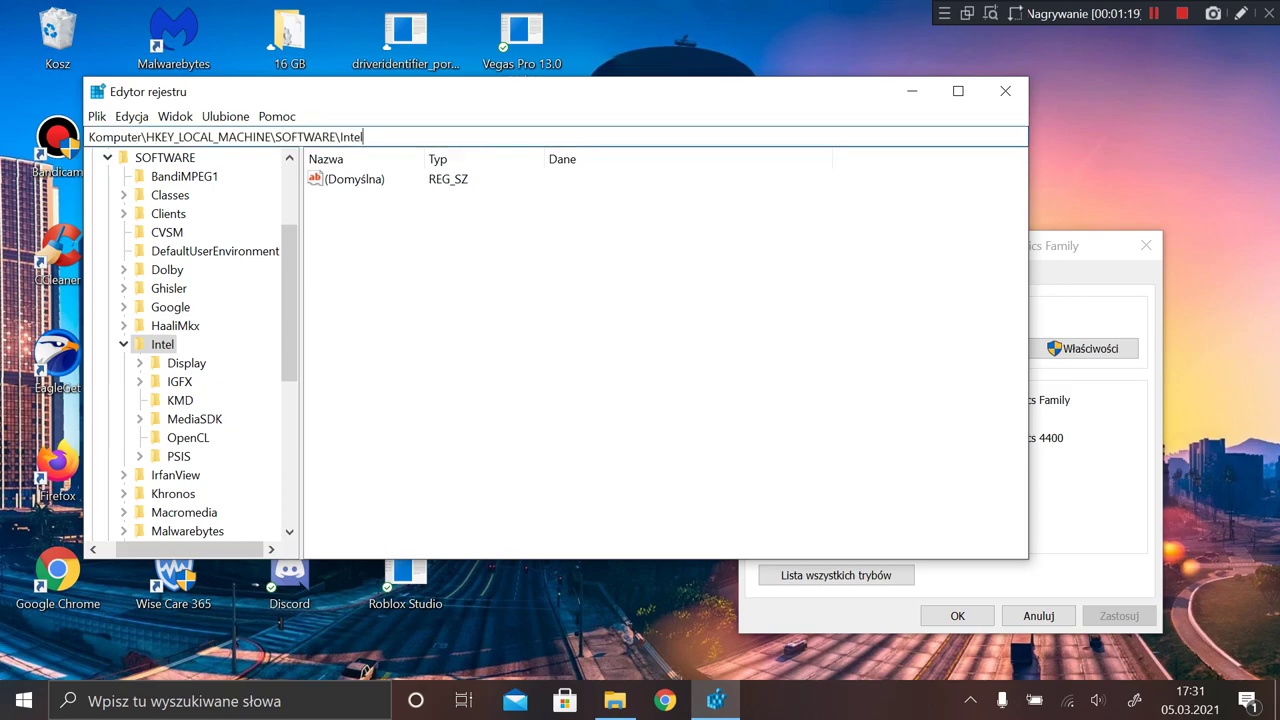
Collapse the HKEY_LOCAL_MACHINE branch in the registry tree and reposition the Registry Editor window
left_click_drag(736, 100, 930, 206)
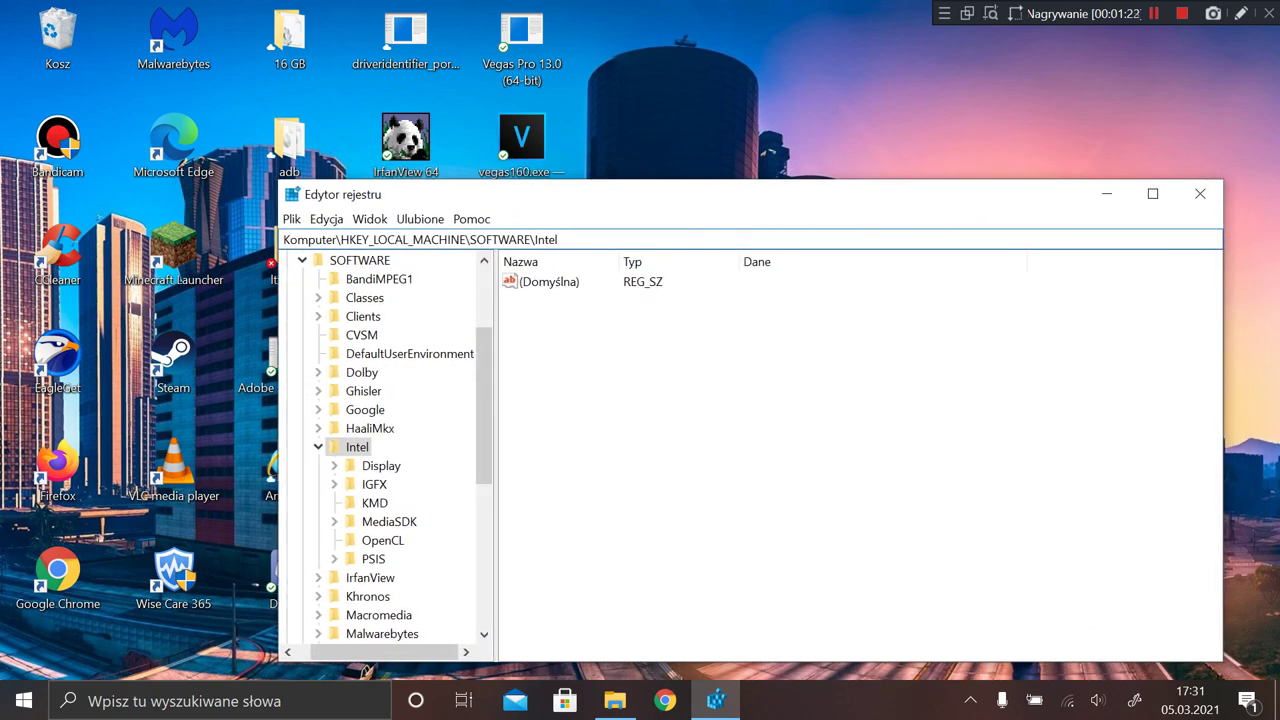
scroll(390, 445, "down", 2)
key("Return")
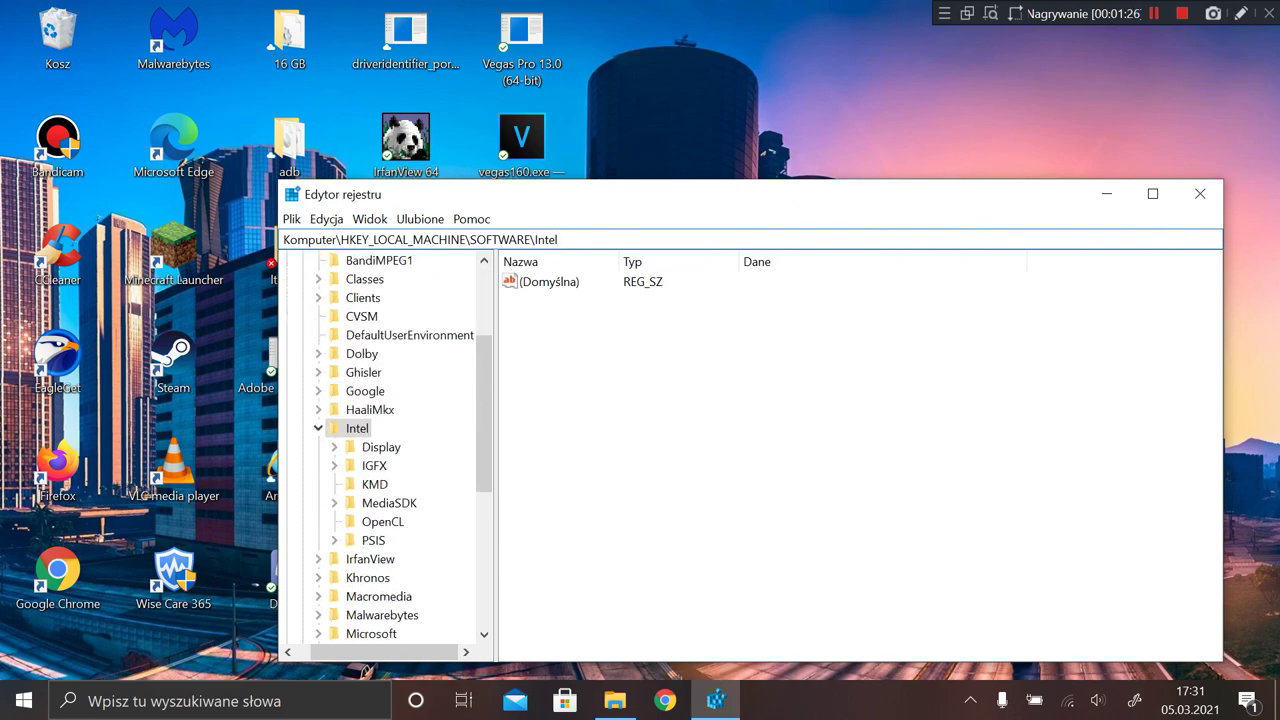
scroll(335, 354, "down", 1)
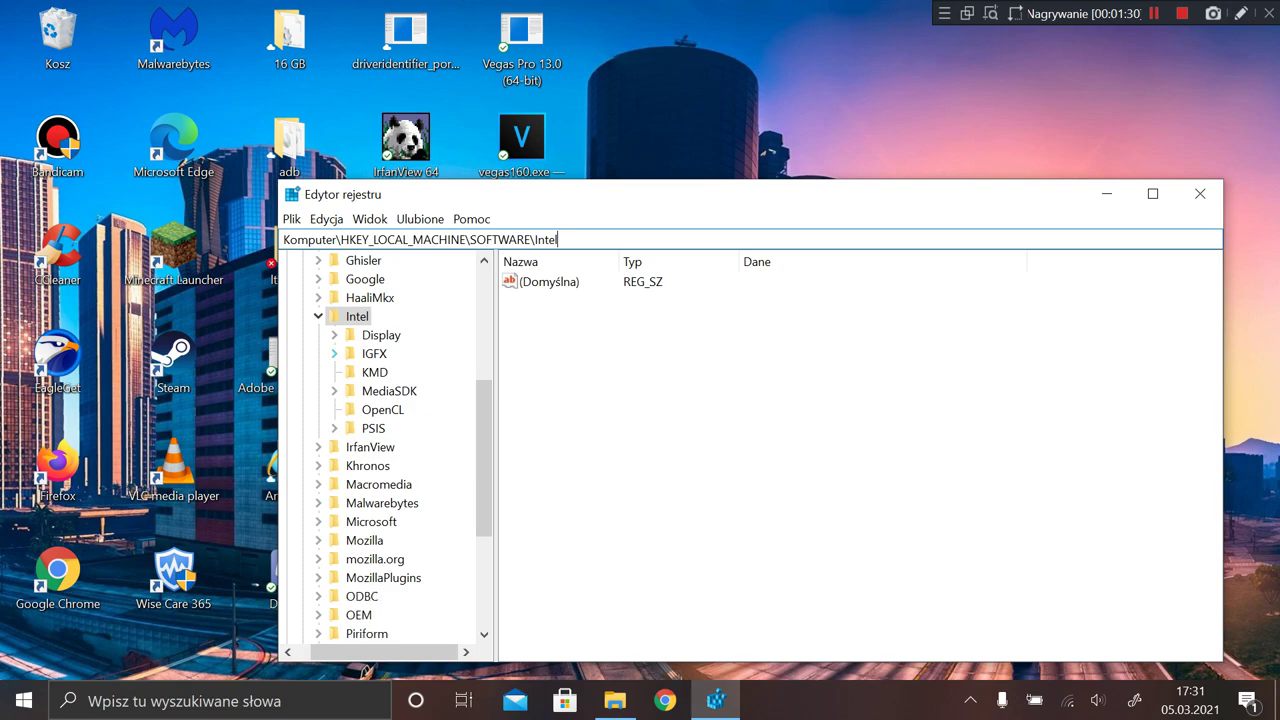
scroll(335, 354, "up", 5)
left_click(289, 316)
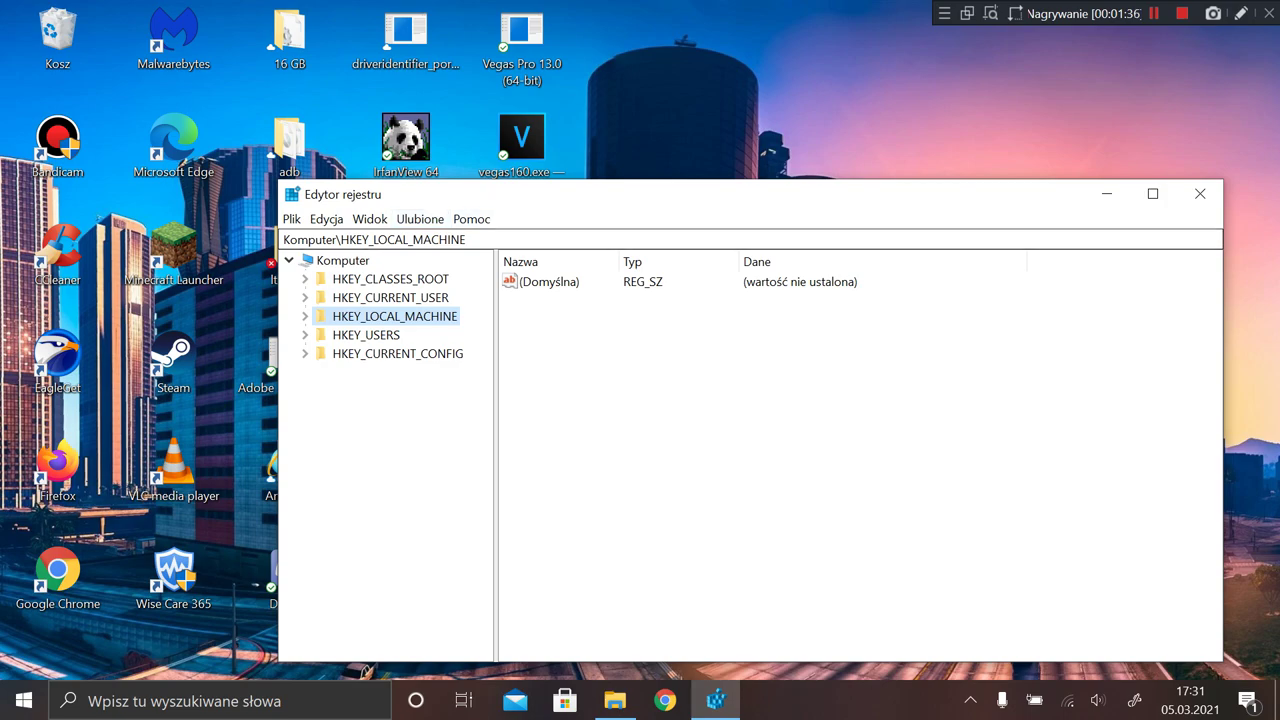
left_click_drag(570, 200, 543, 160)
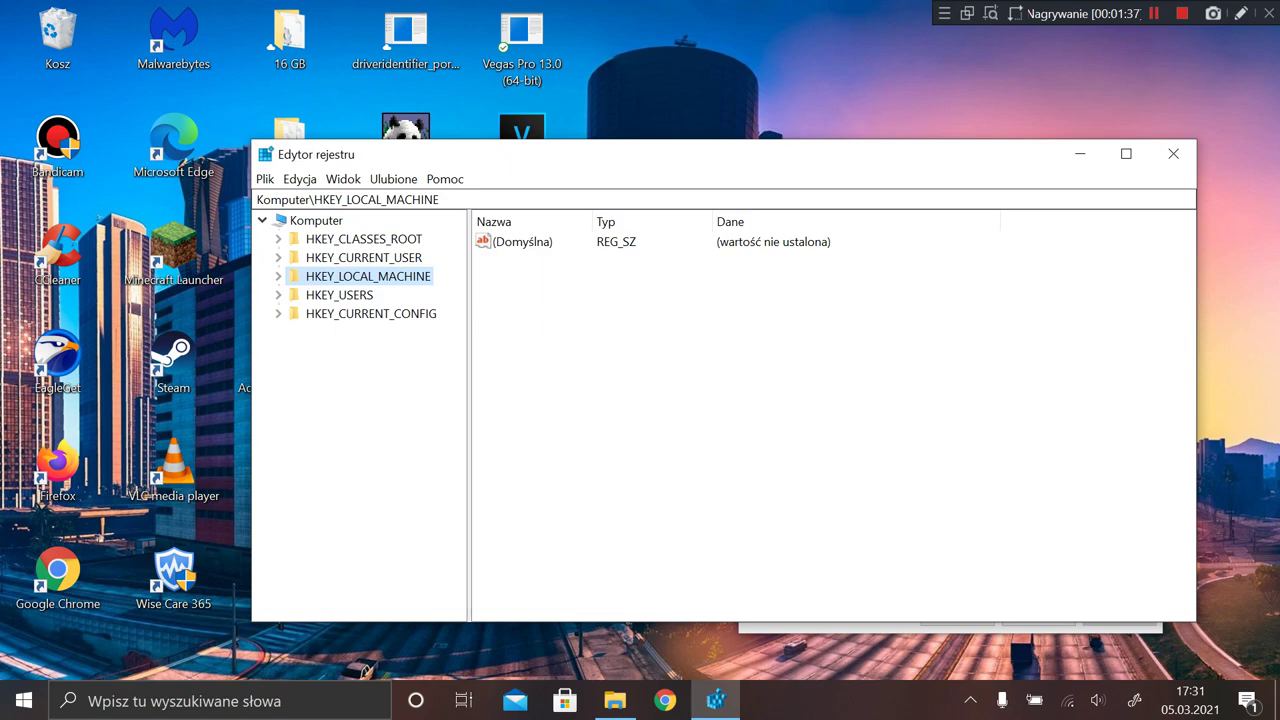
Expand HKEY_LOCAL_MACHINE and SOFTWARE in the registry tree, ending at the expanded Intel key
key("Right")
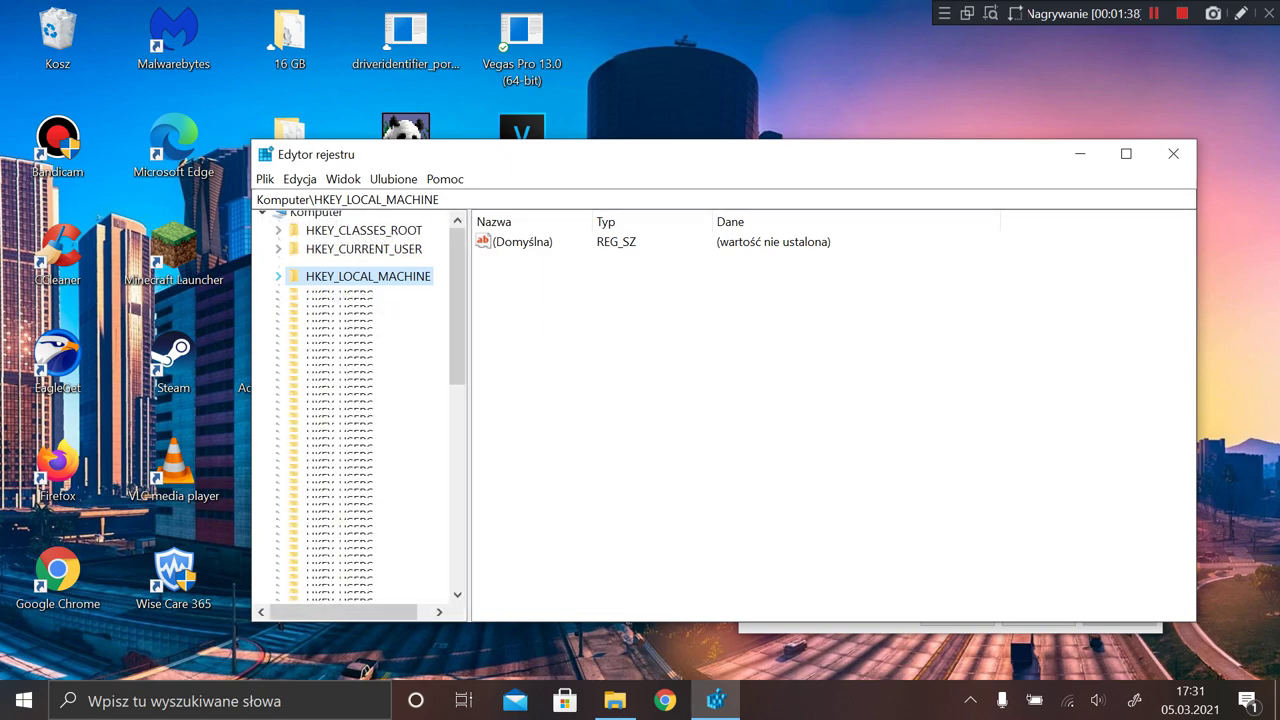
left_click(294, 370)
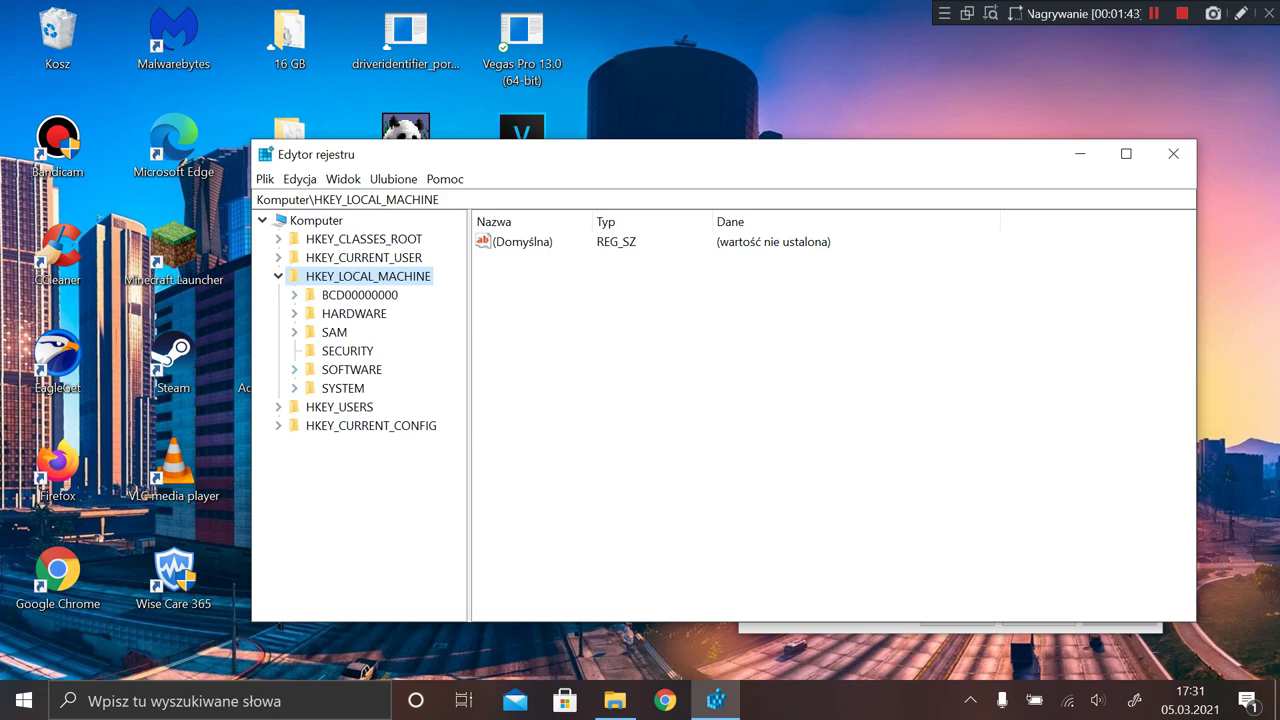
left_click(351, 370)
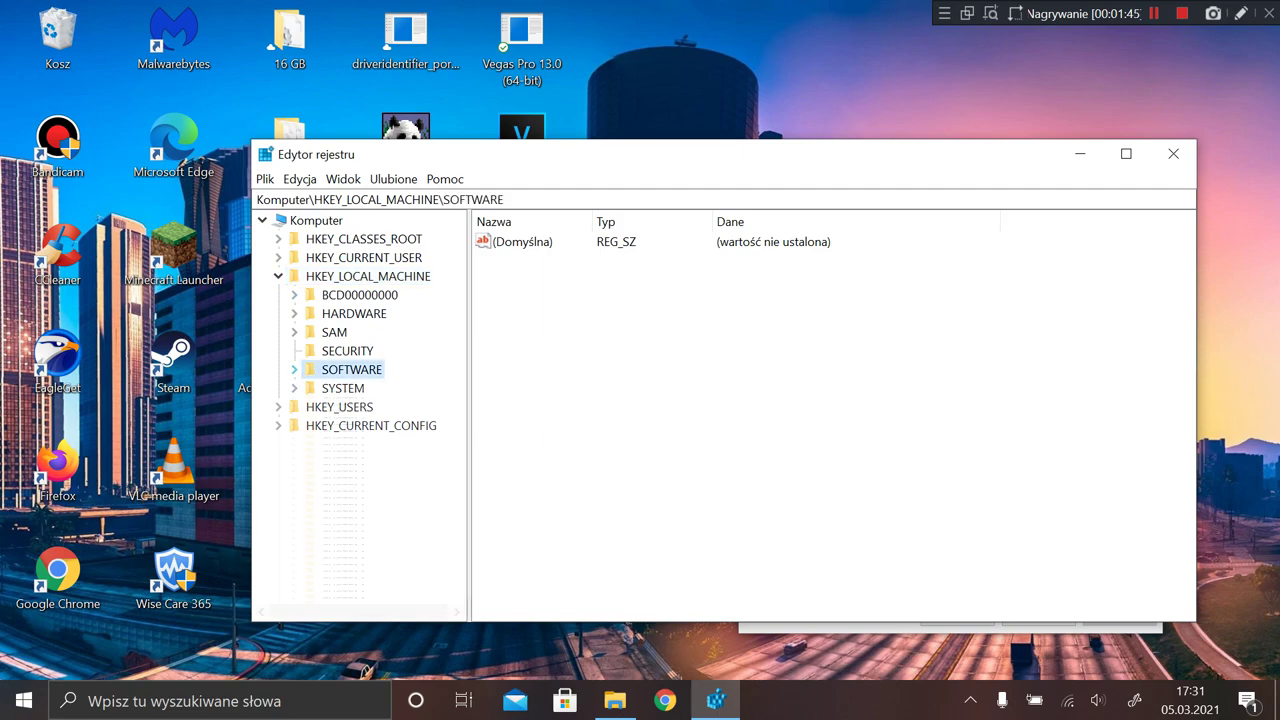
key("Right")
scroll(390, 425, "up", 2)
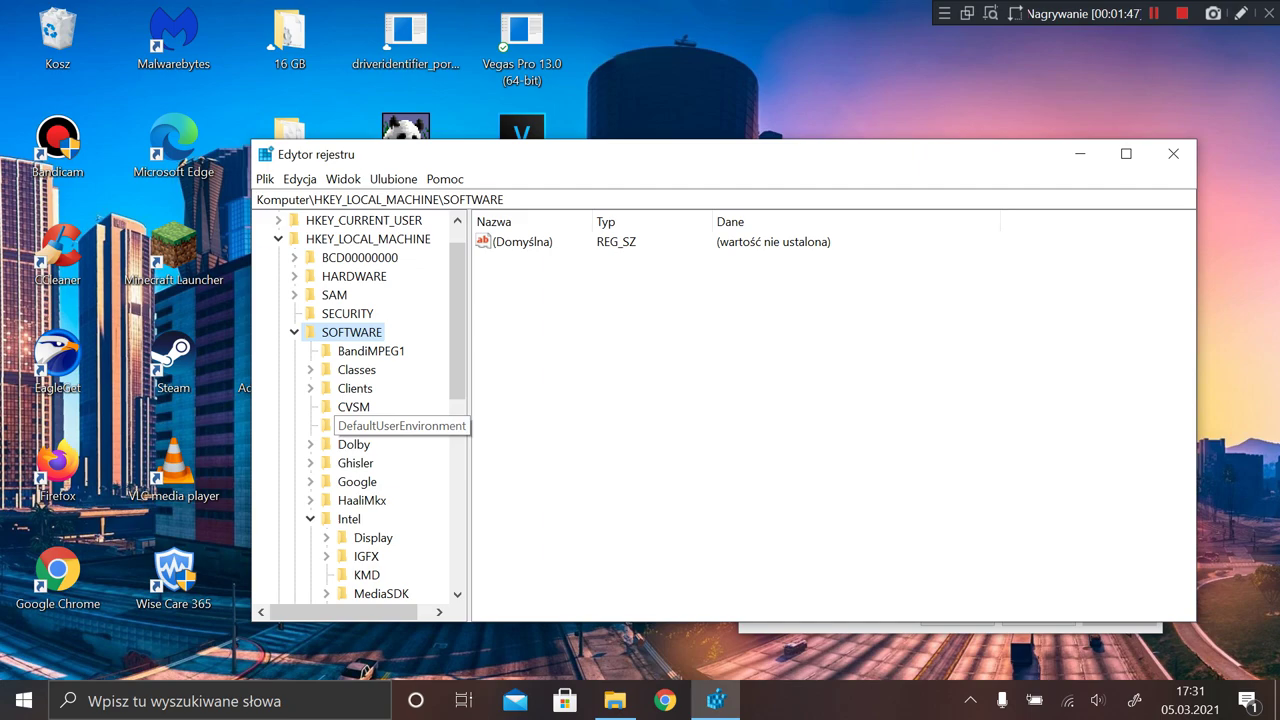
scroll(390, 425, "down", 3)
left_click(310, 351)
scroll(325, 375, "up", 1)
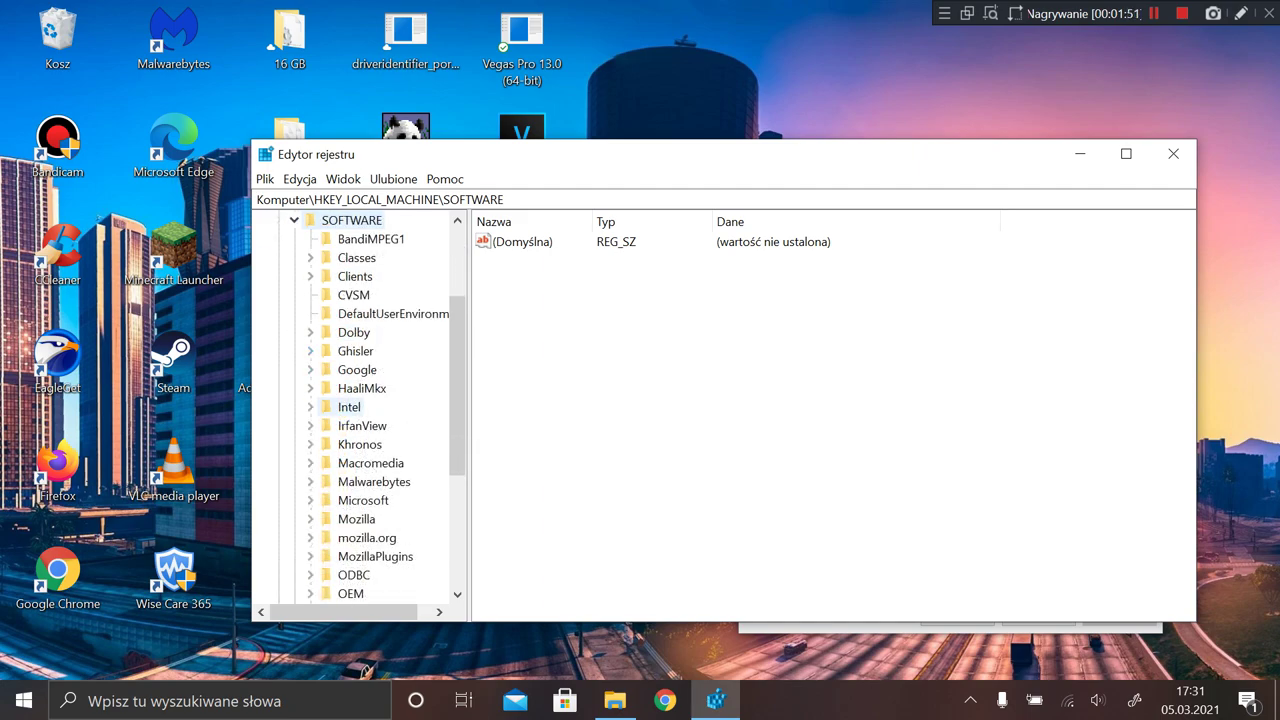
double_click(347, 407)
scroll(347, 407, "down", 2)
Create a new key named GMM under the Intel key
right_click(353, 296)
right_click(338, 300)
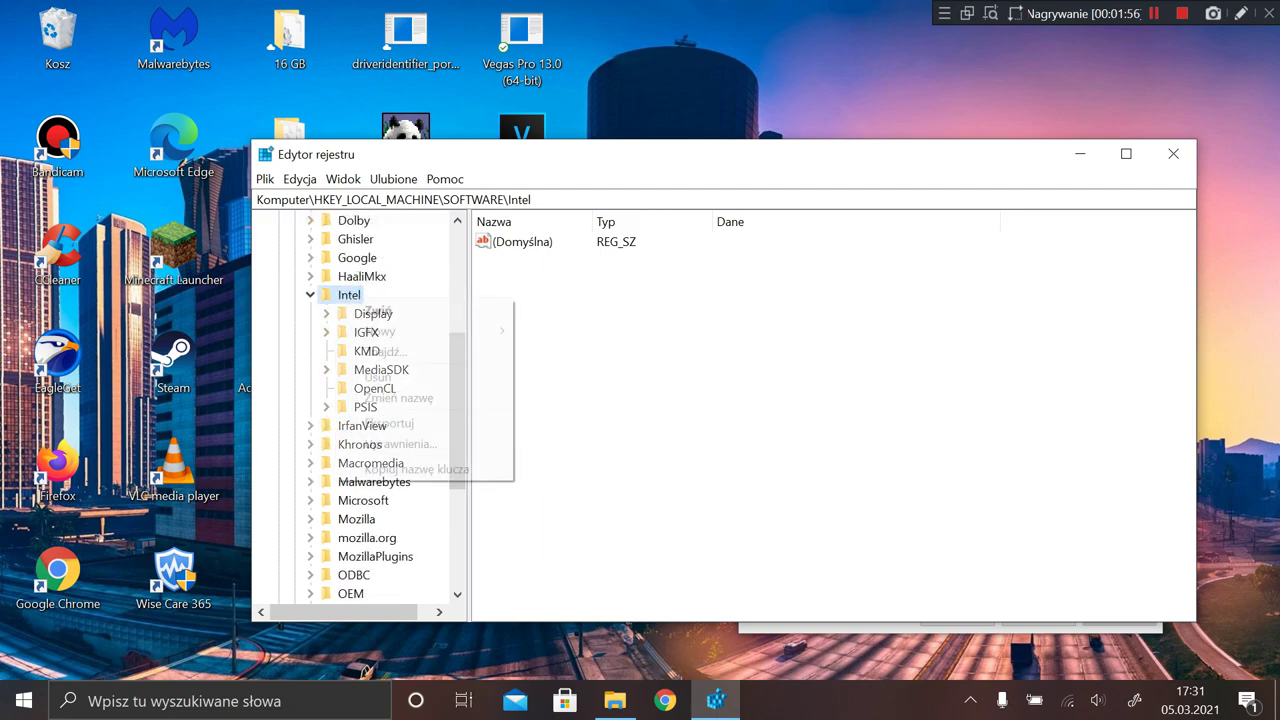
right_click(358, 295)
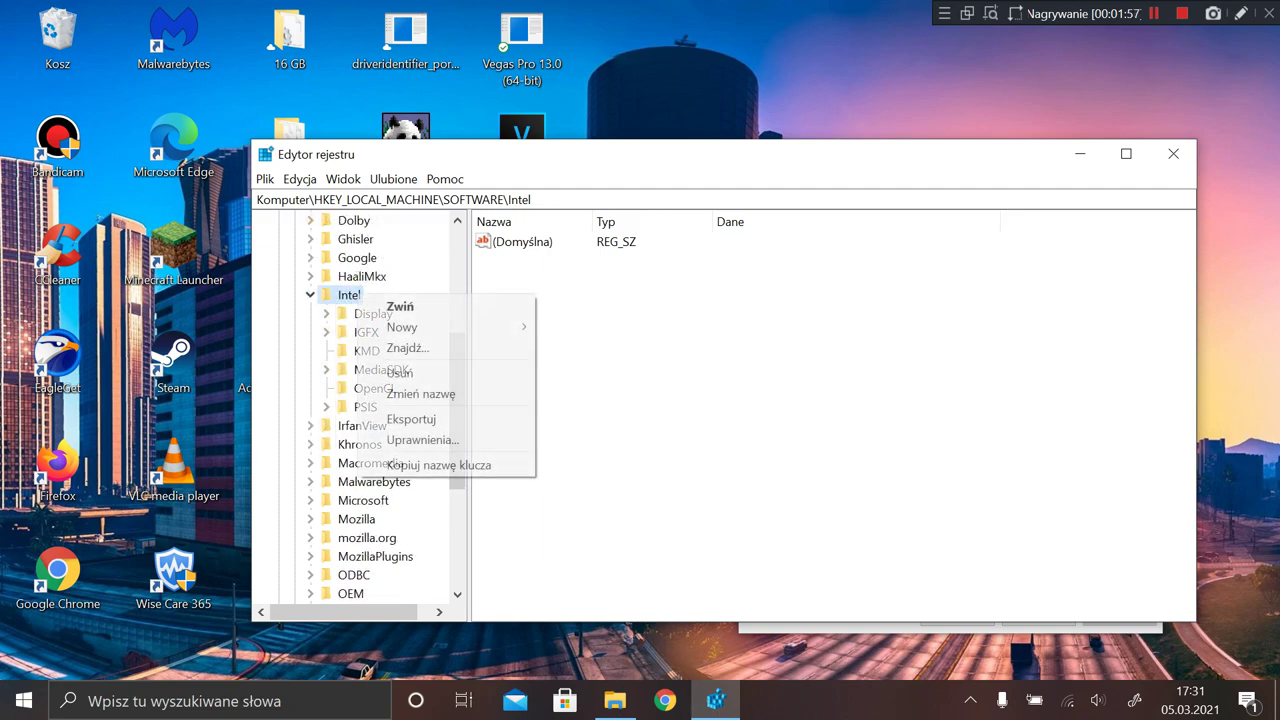
mouse_move(402, 328)
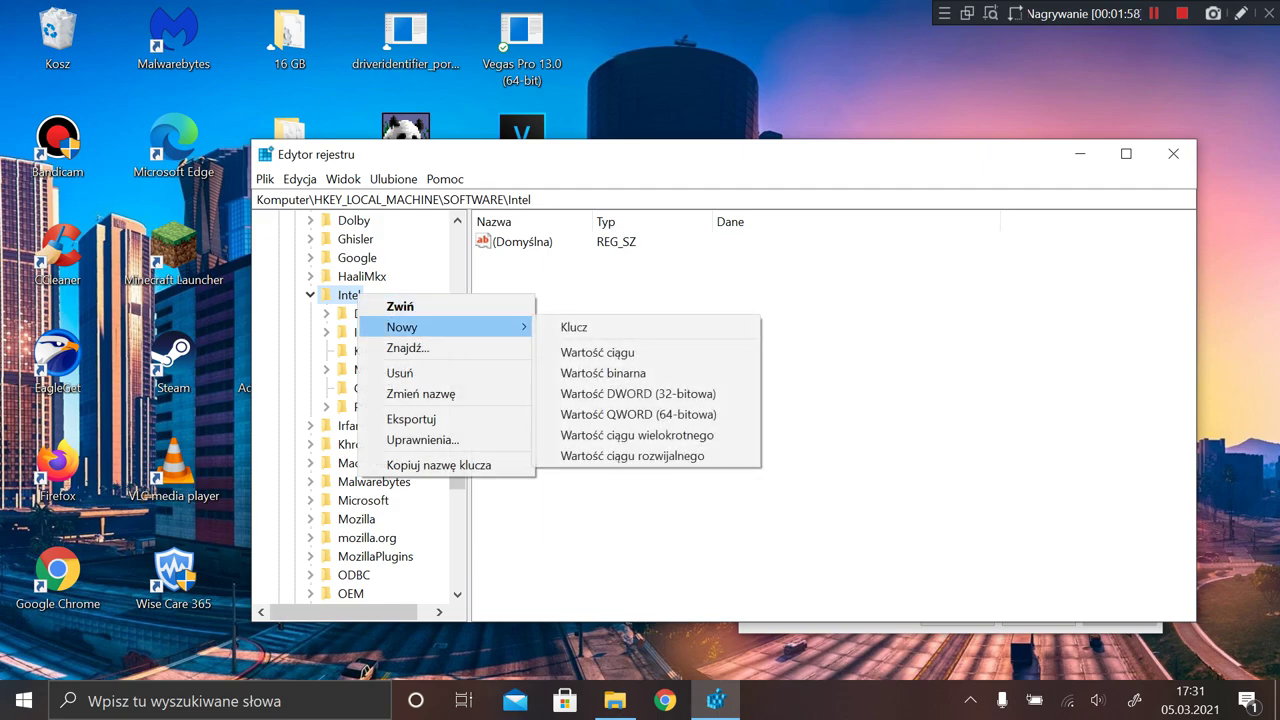
left_click(574, 327)
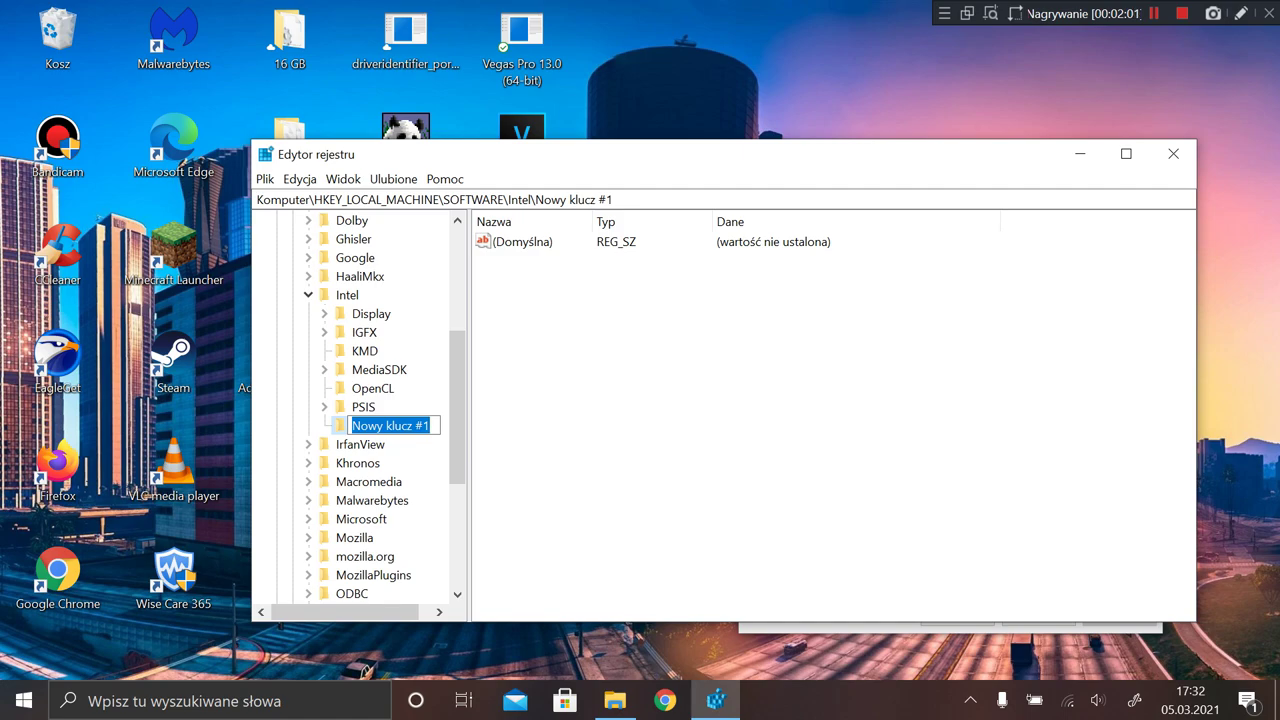
type("GMM")
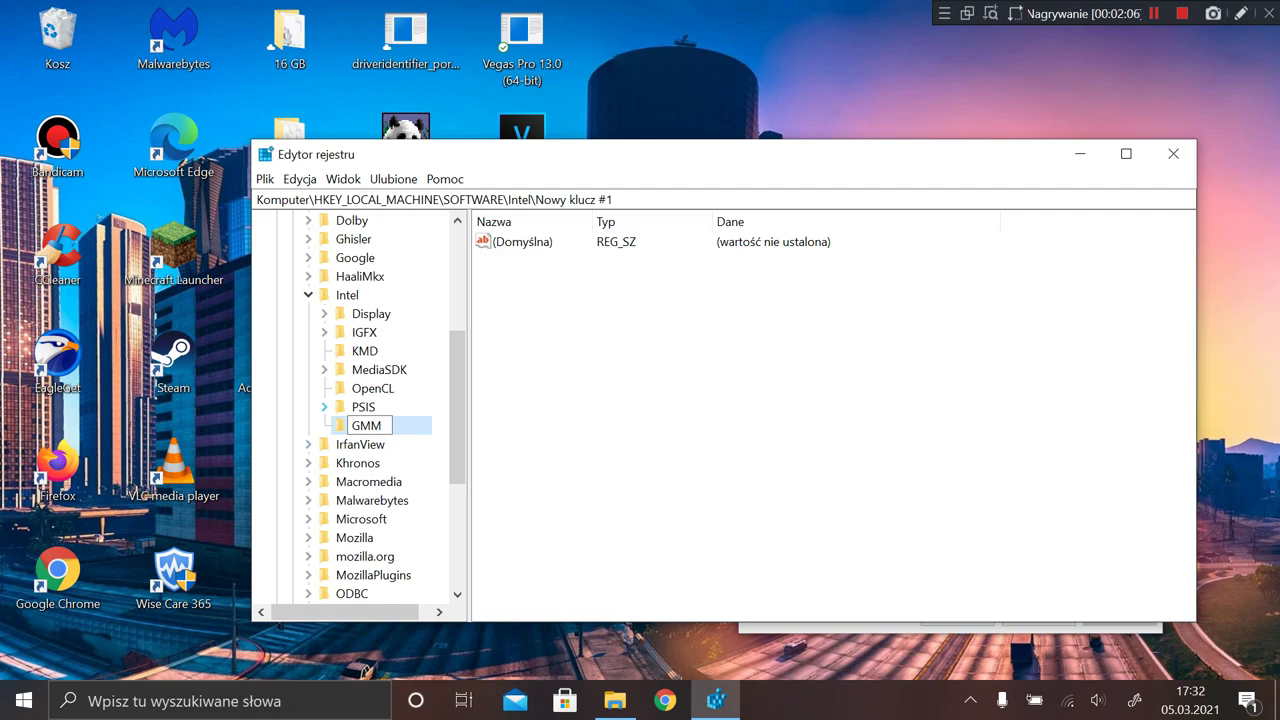
key("Return")
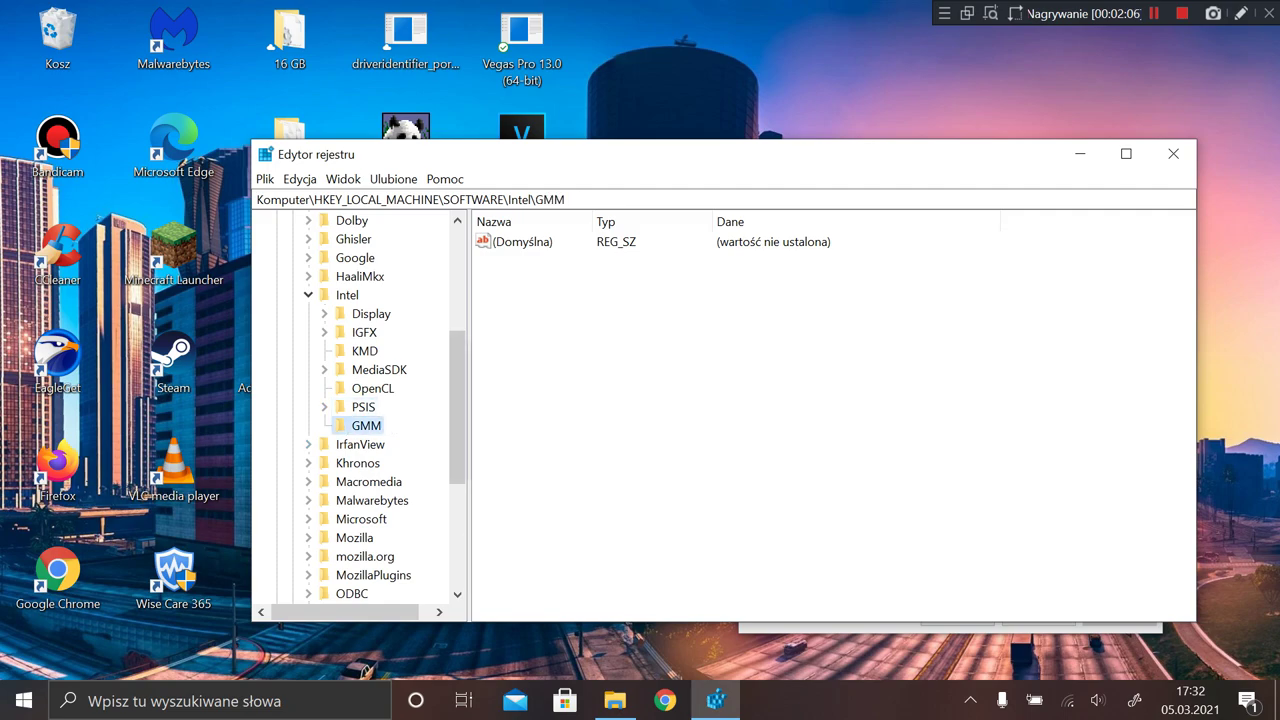
Create a DWORD (32-bit) value named "Nowa wartość #1w" in the GMM key and widen the value name column
right_click(574, 301)
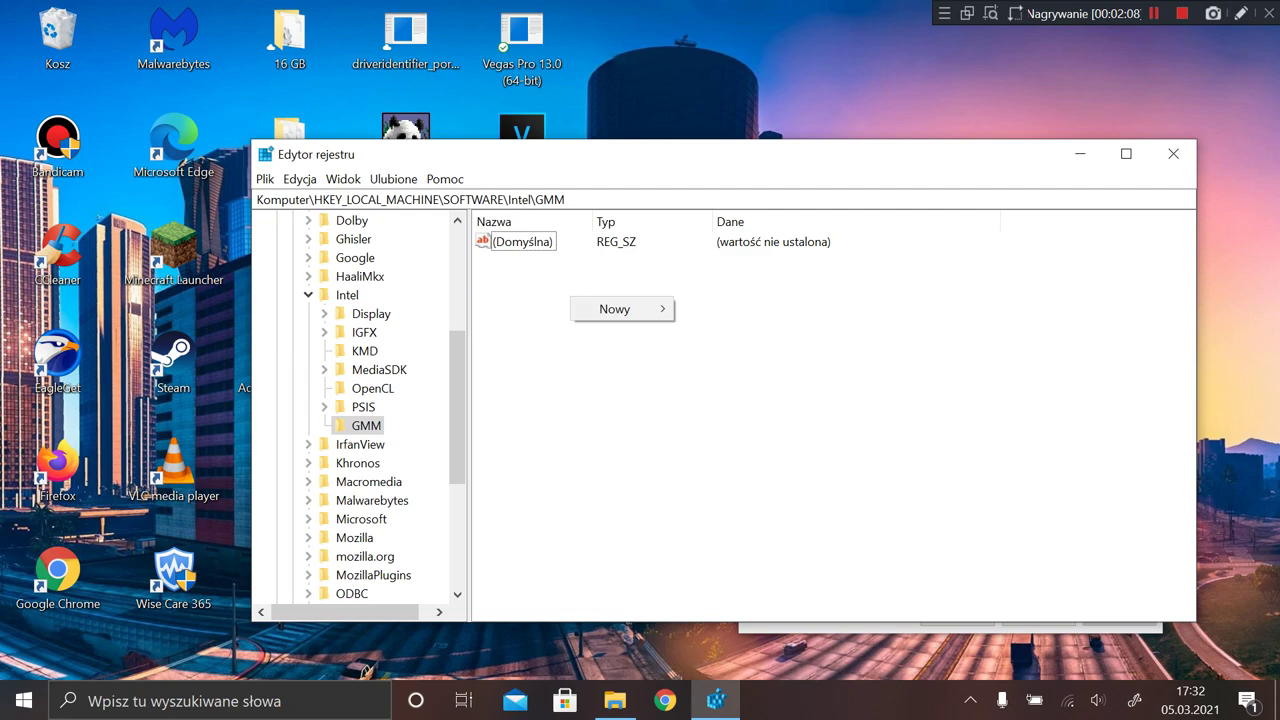
mouse_move(615, 309)
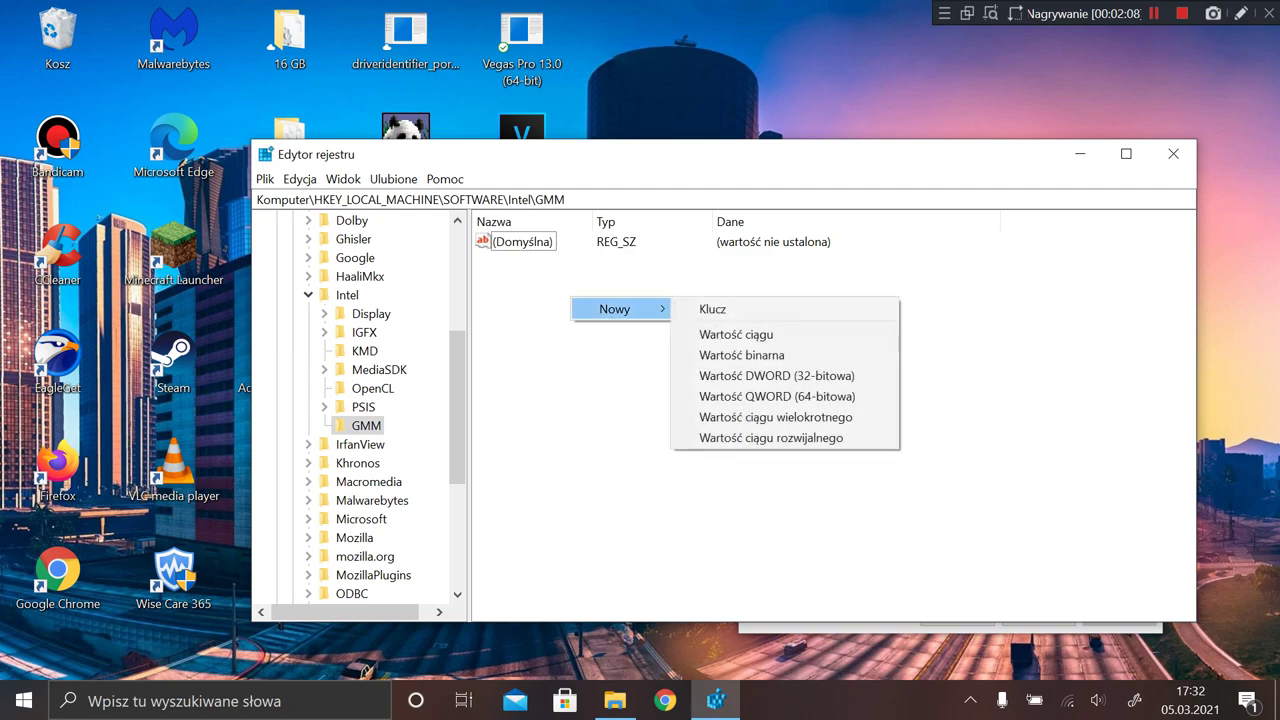
left_click(776, 375)
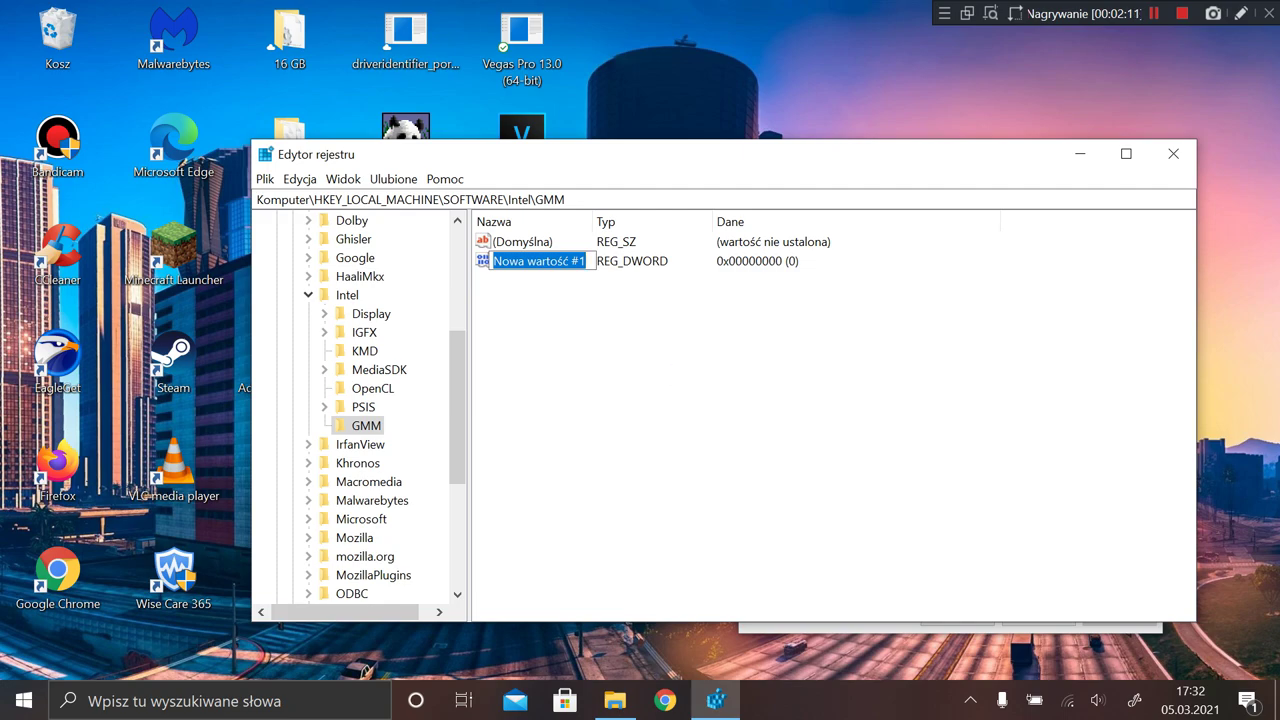
left_click(586, 261)
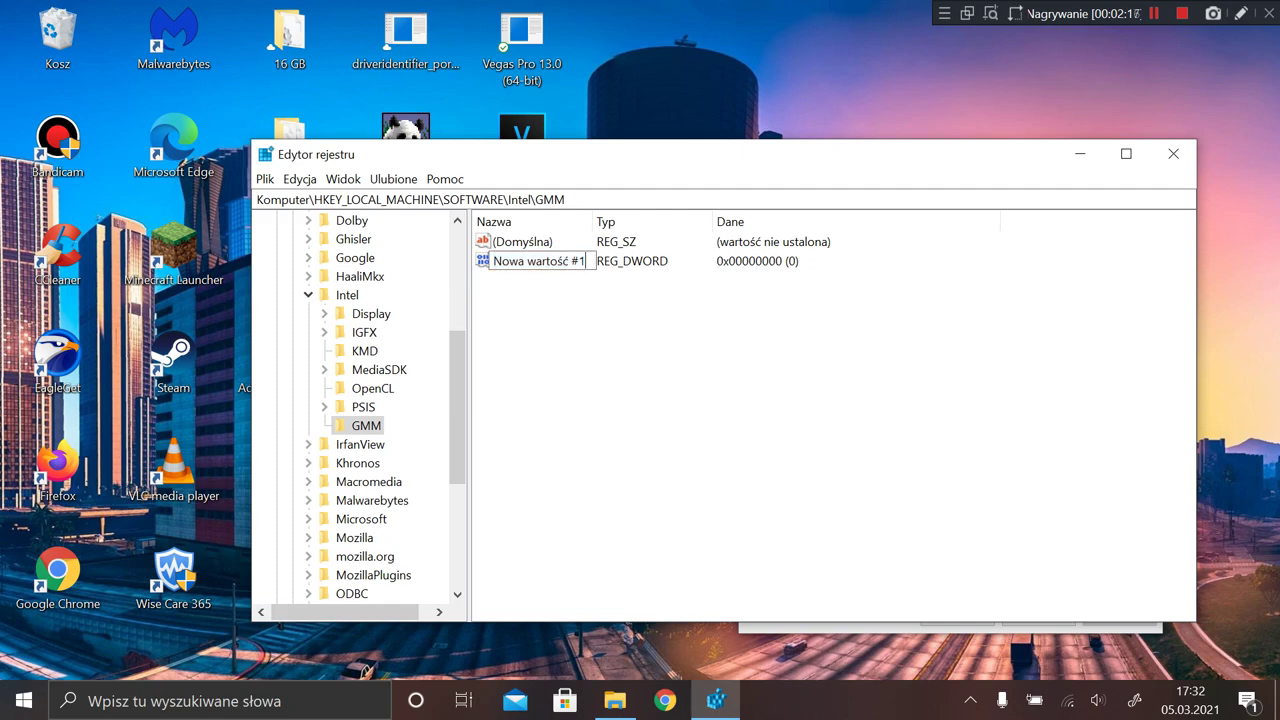
key("Return")
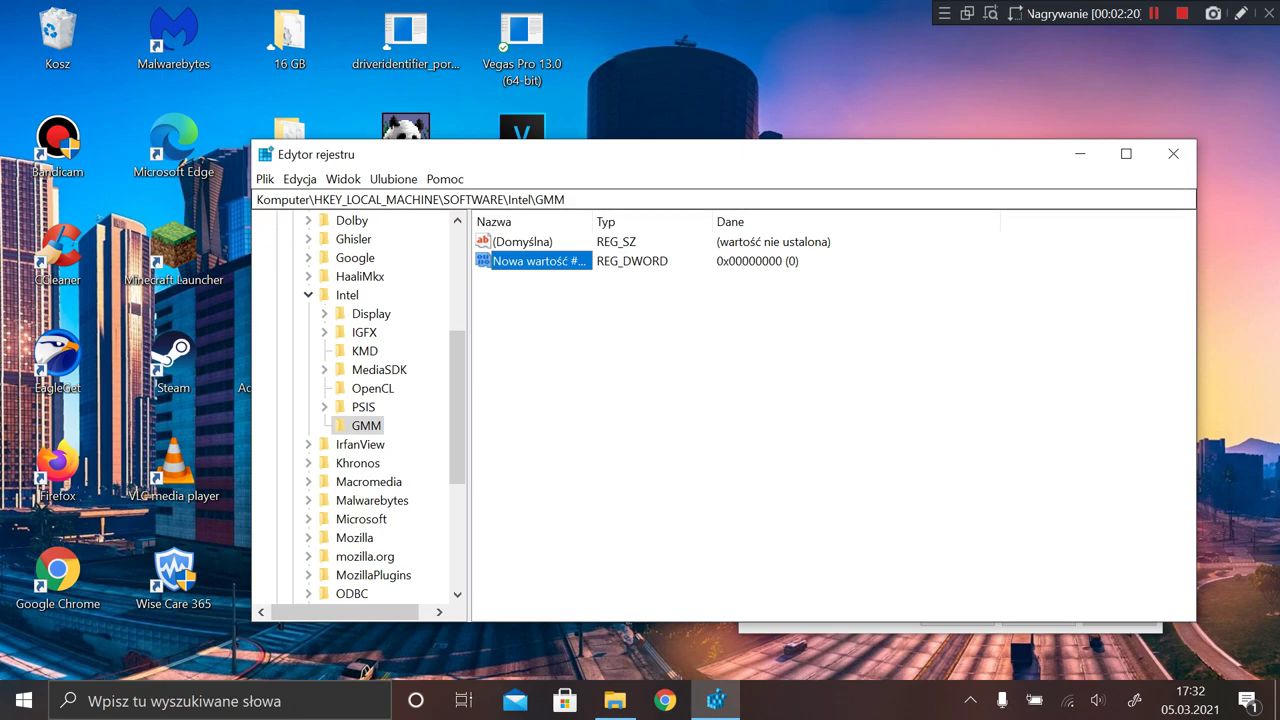
left_click_drag(592, 222, 678, 222)
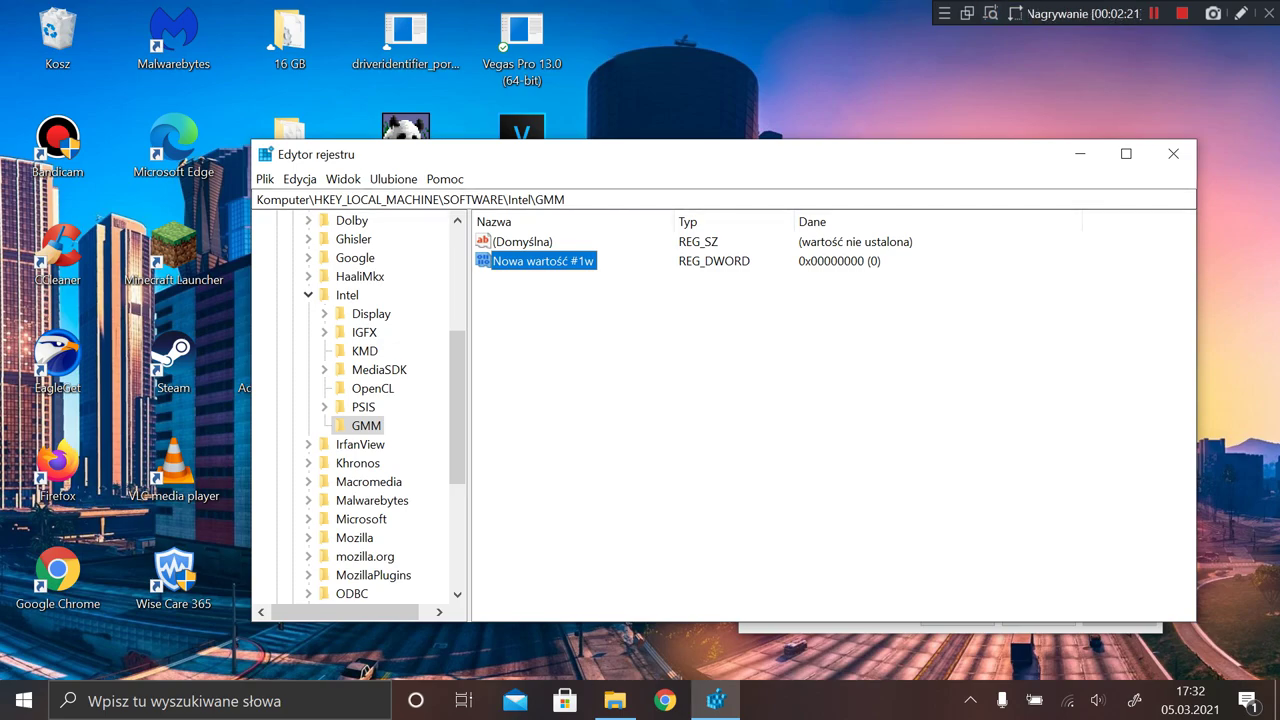
left_click(990, 13)
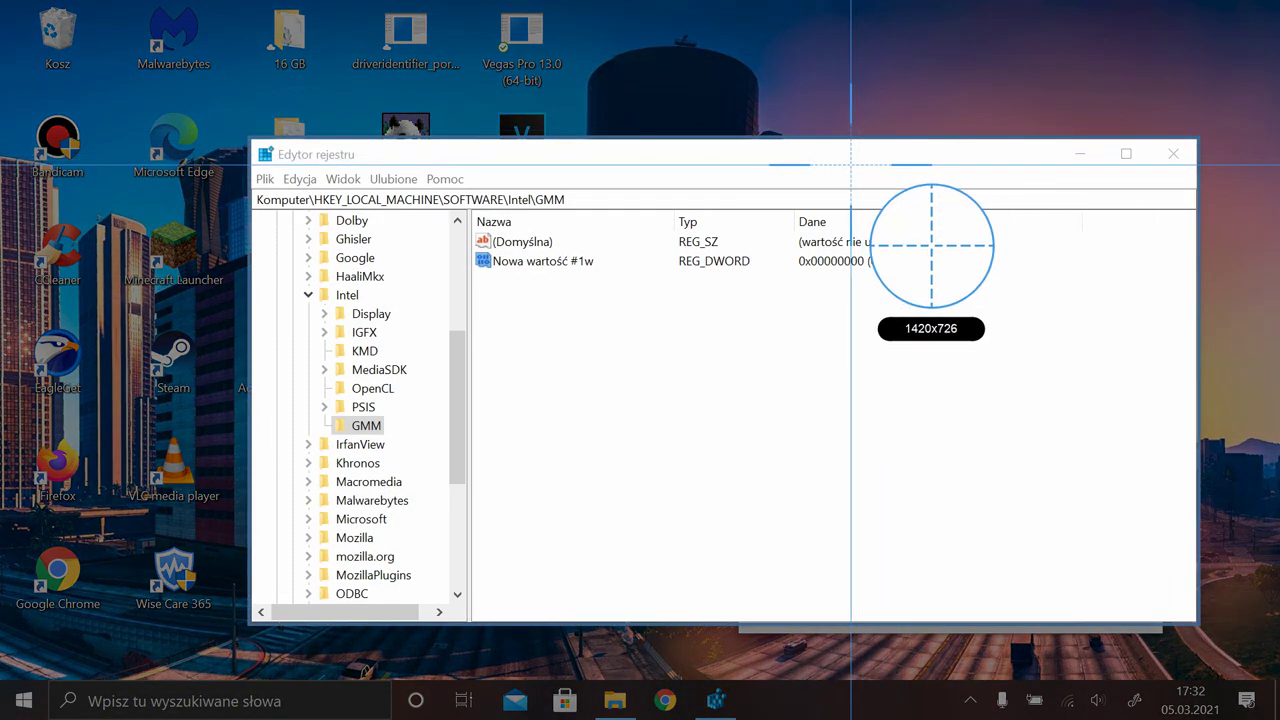
left_click(851, 165)
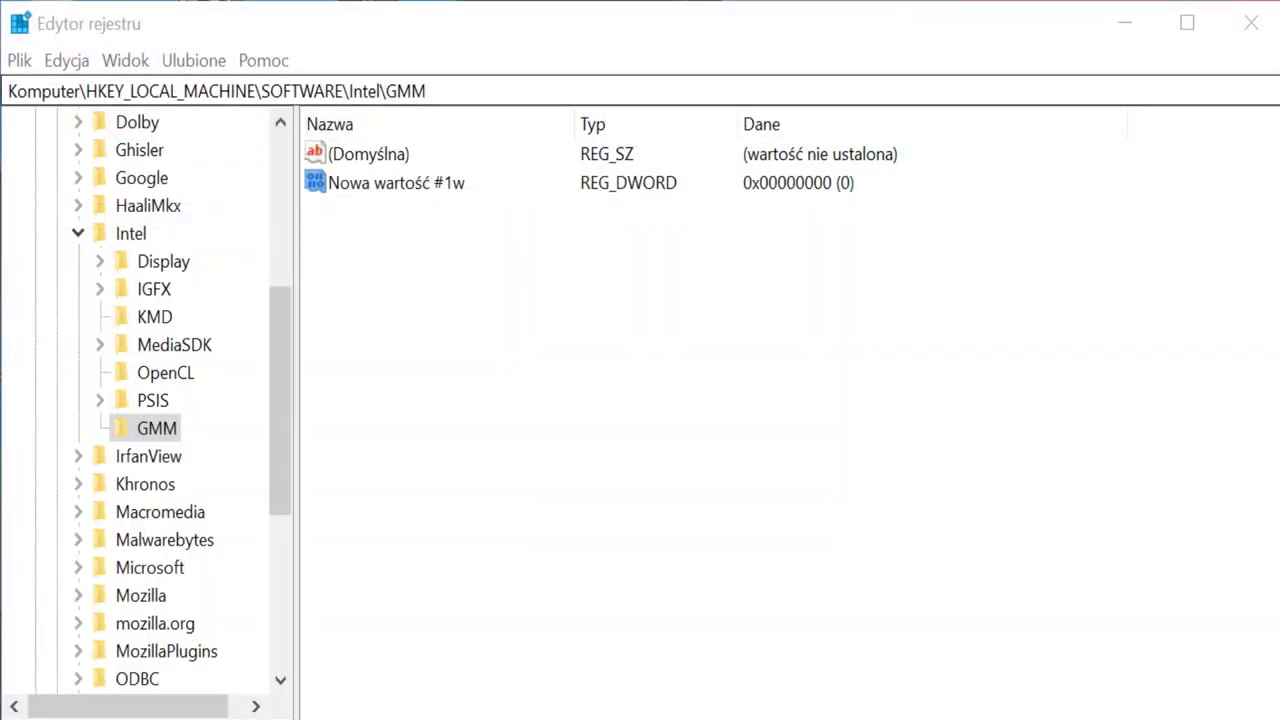
Rename the new DWORD value in the GMM key to DedicatedSegmentSize
right_click(449, 189)
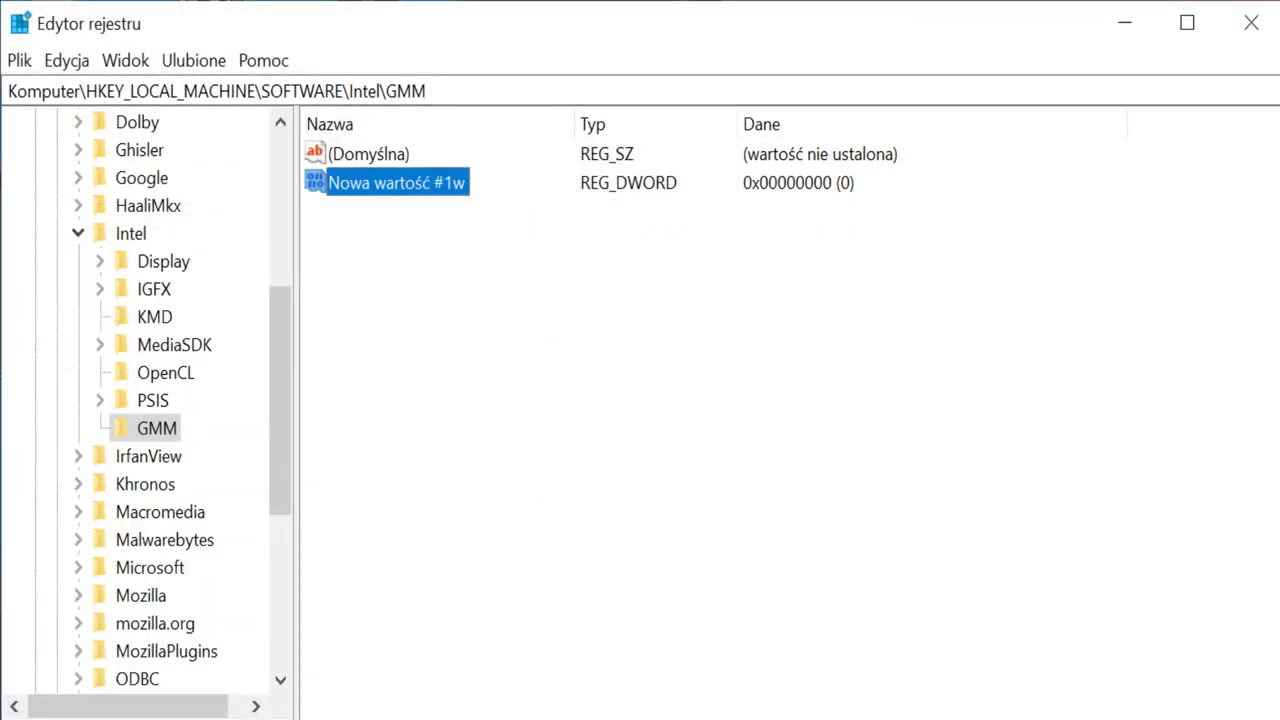
key("Down")
key("Down")
key("Down")
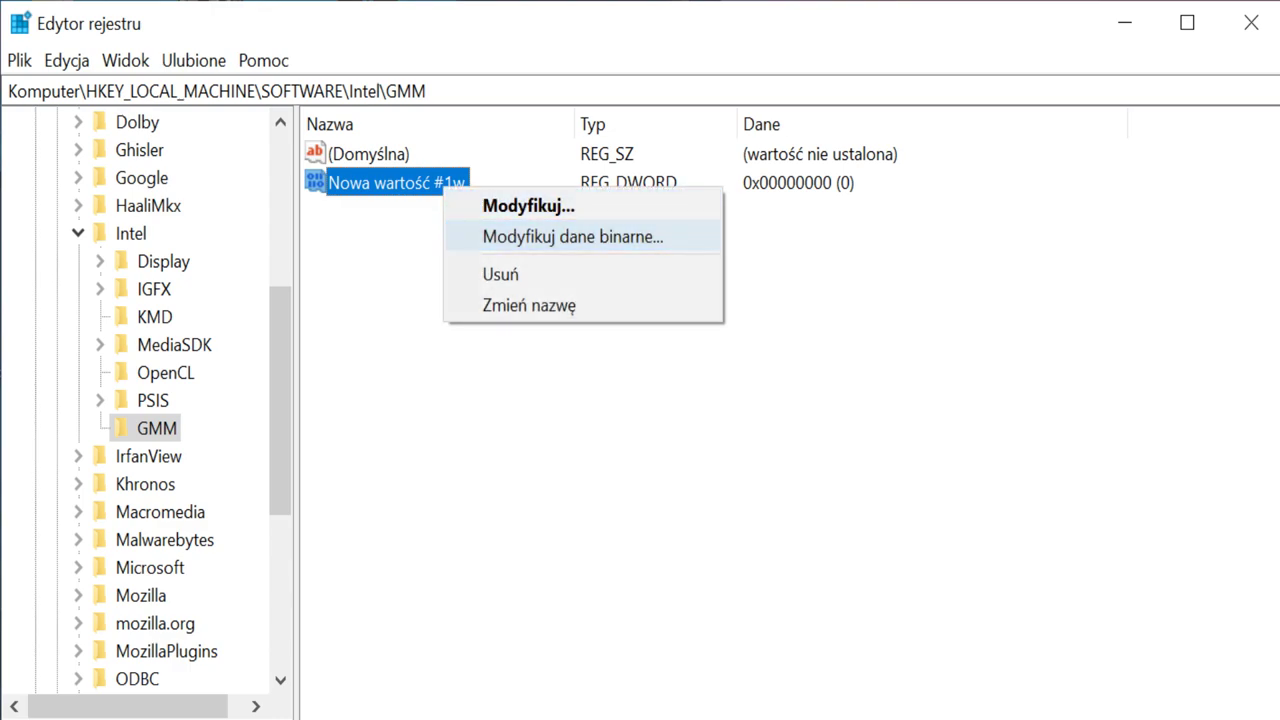
key("Return")
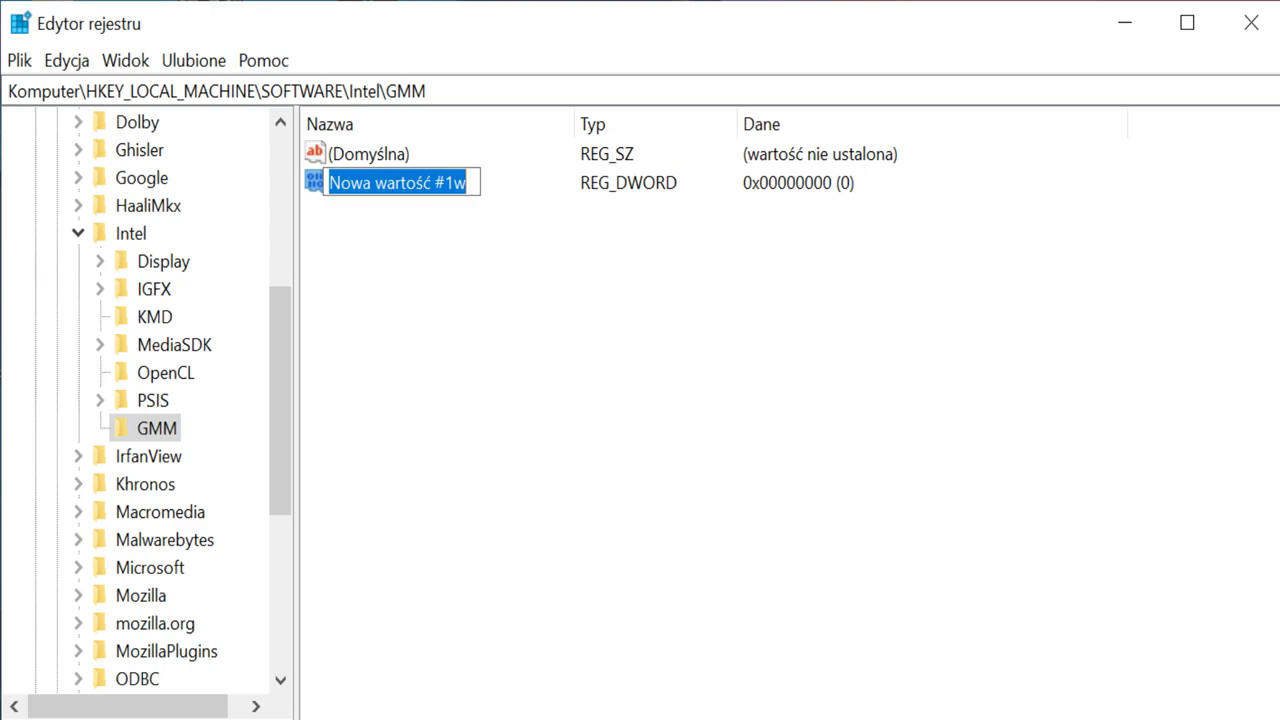
type("DedicatedSegmentSize")
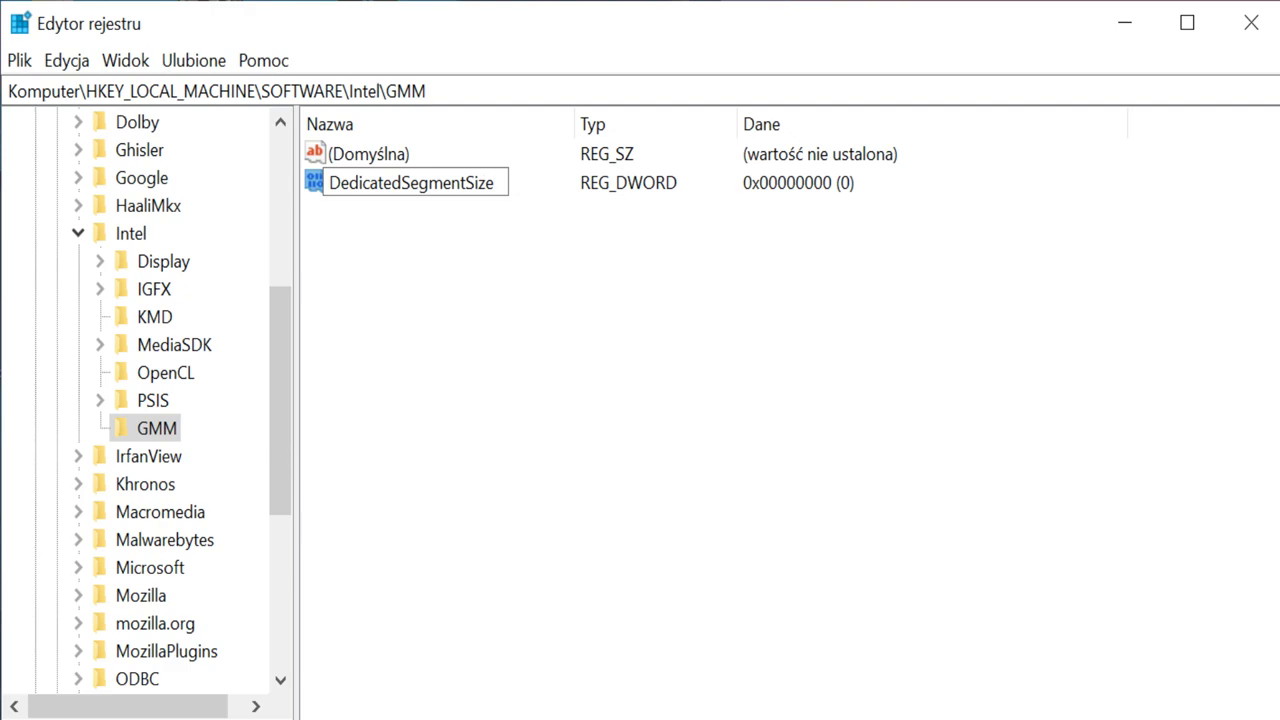
key("Home")
key("shift+Right")
key("shift+Right")
key("shift+Right")
key("shift+Right")
key("shift+Right")
key("shift+Right")
key("shift+Right")
key("shift+Right")
key("shift+Right")
key("shift+Right")
key("shift+Right")
key("shift+Right")
key("shift+Right")
key("shift+Right")
key("shift+Right")
key("shift+Right")
key("shift+Right")
key("shift+Right")
key("shift+Right")
key("shift+Right")
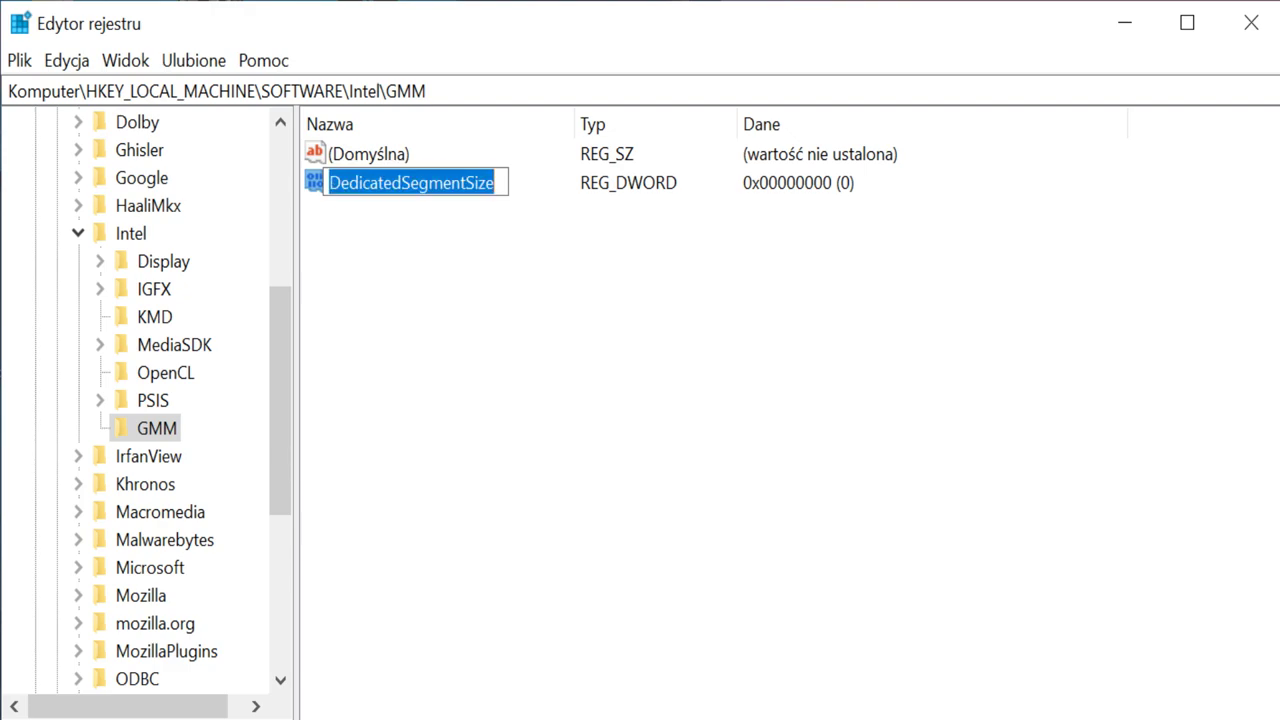
left_click(429, 183)
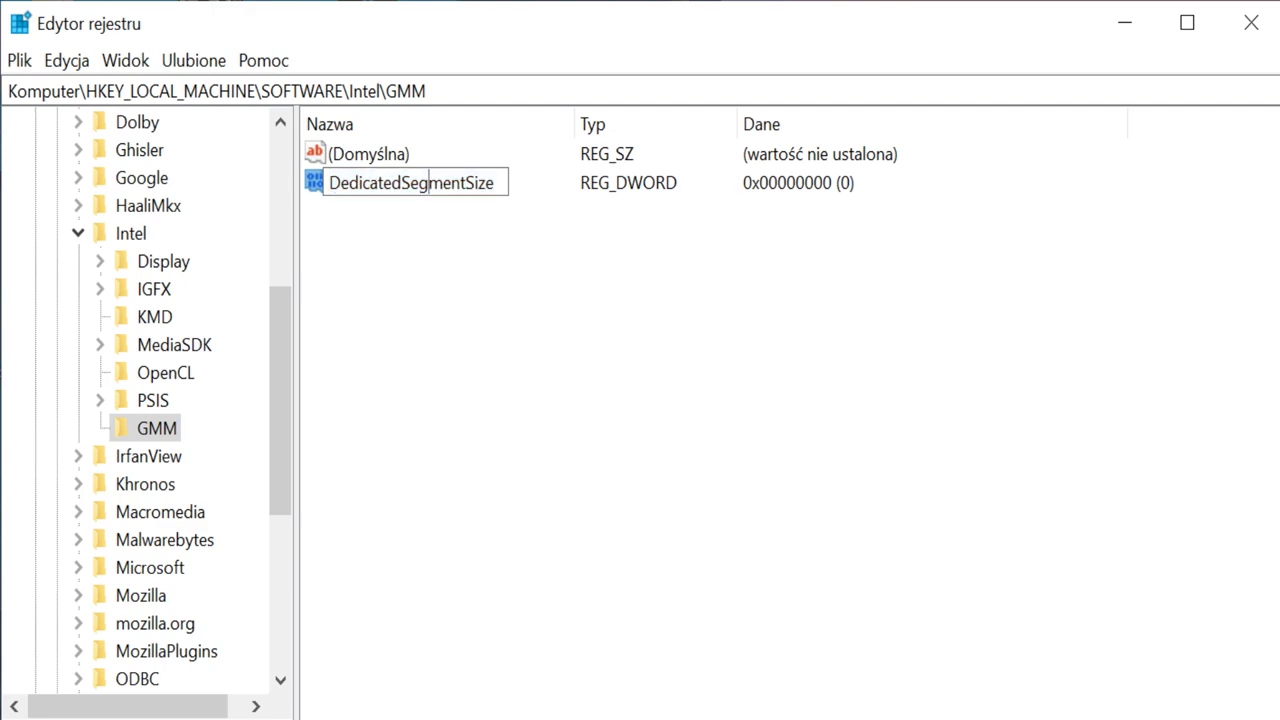
right_click(461, 271)
key("Escape")
right_click(514, 269)
mouse_move(573, 287)
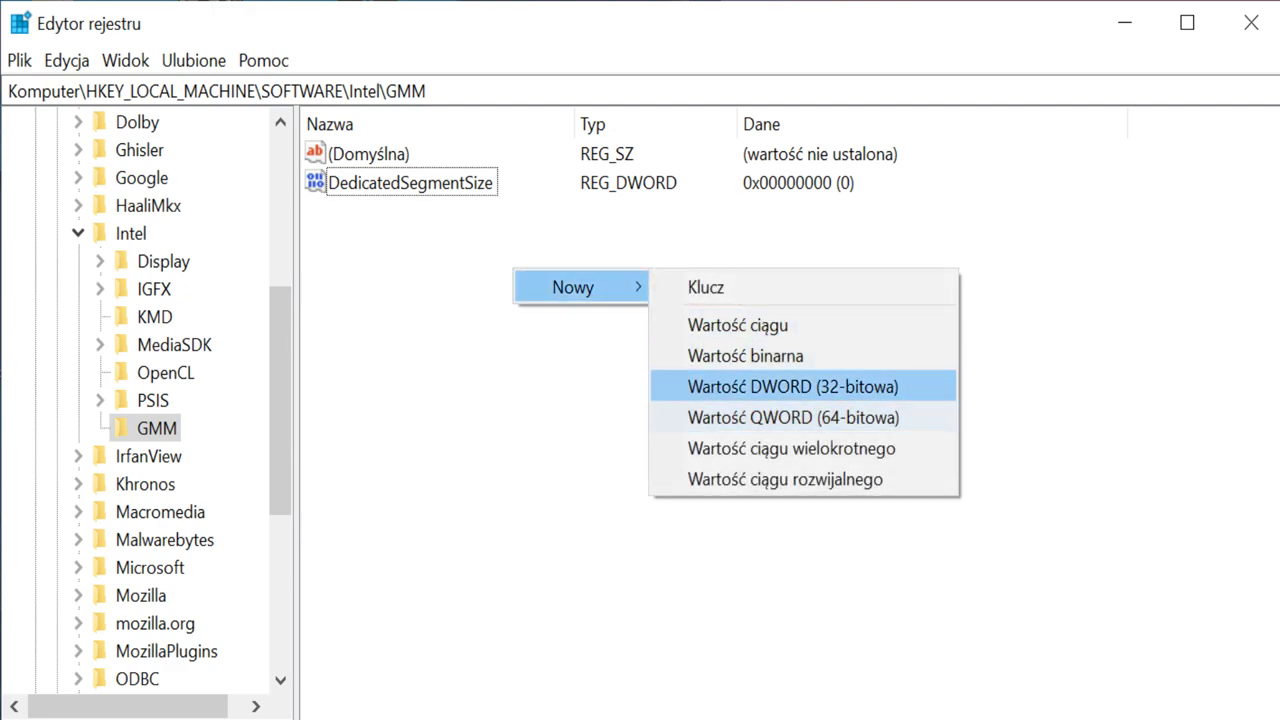
key("Escape")
Set the DedicatedSegmentSize value data to 512 in decimal base
left_click(410, 183)
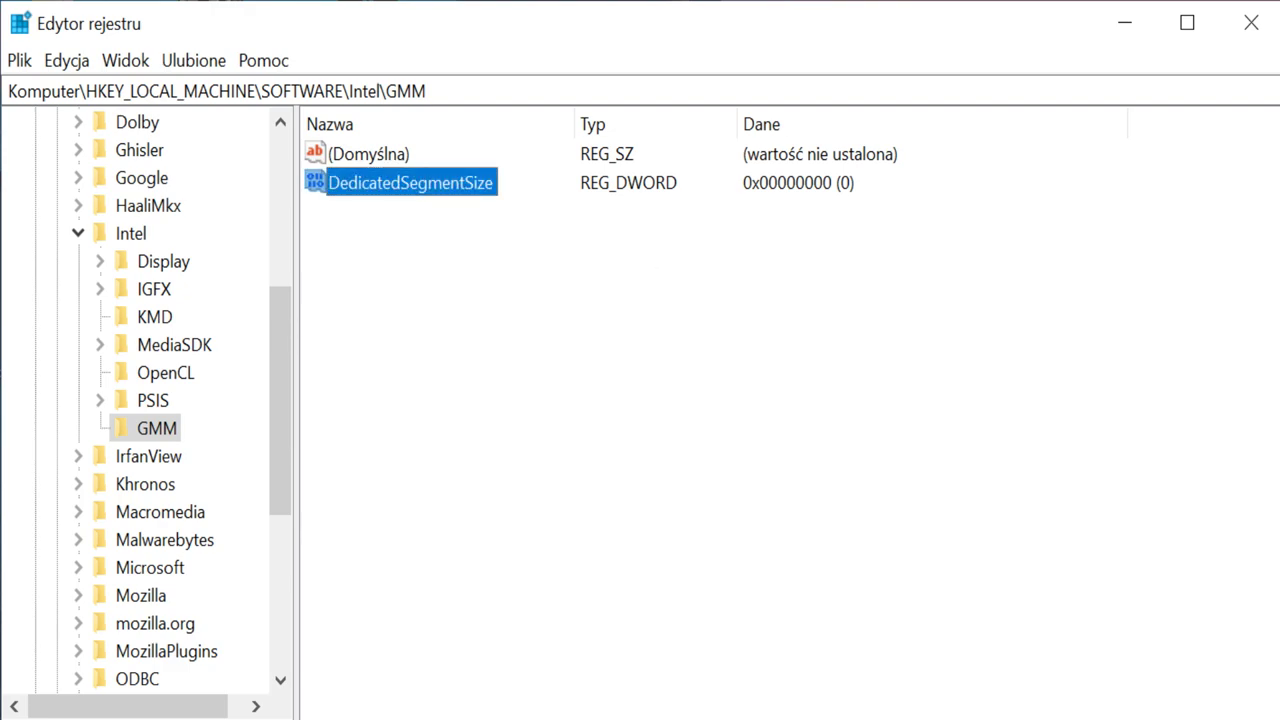
key("Return")
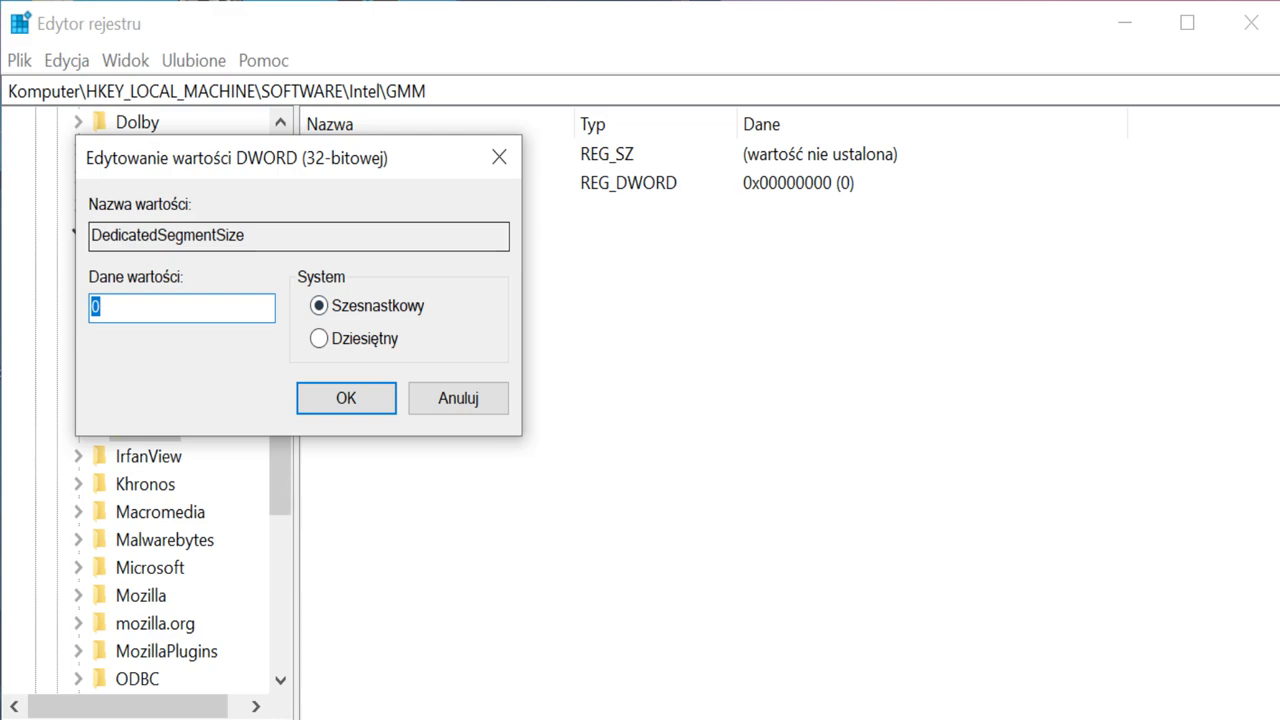
left_click_drag(358, 175, 601, 170)
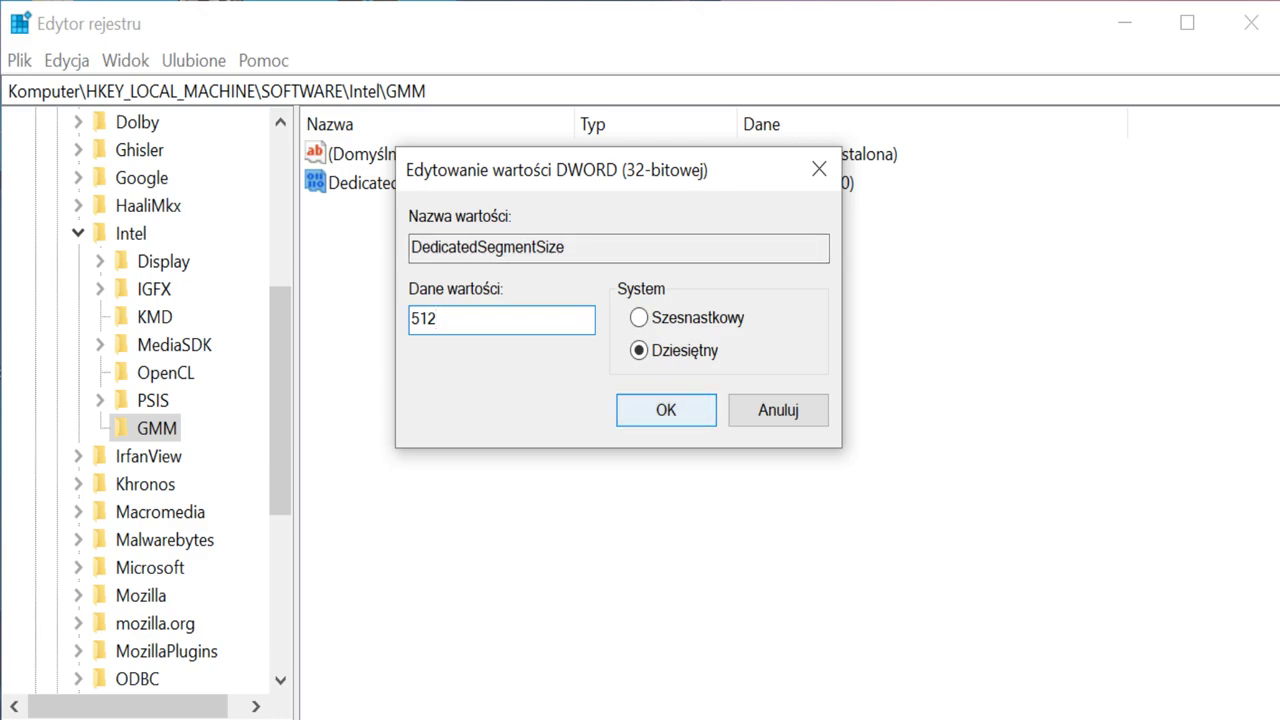
key("Return")
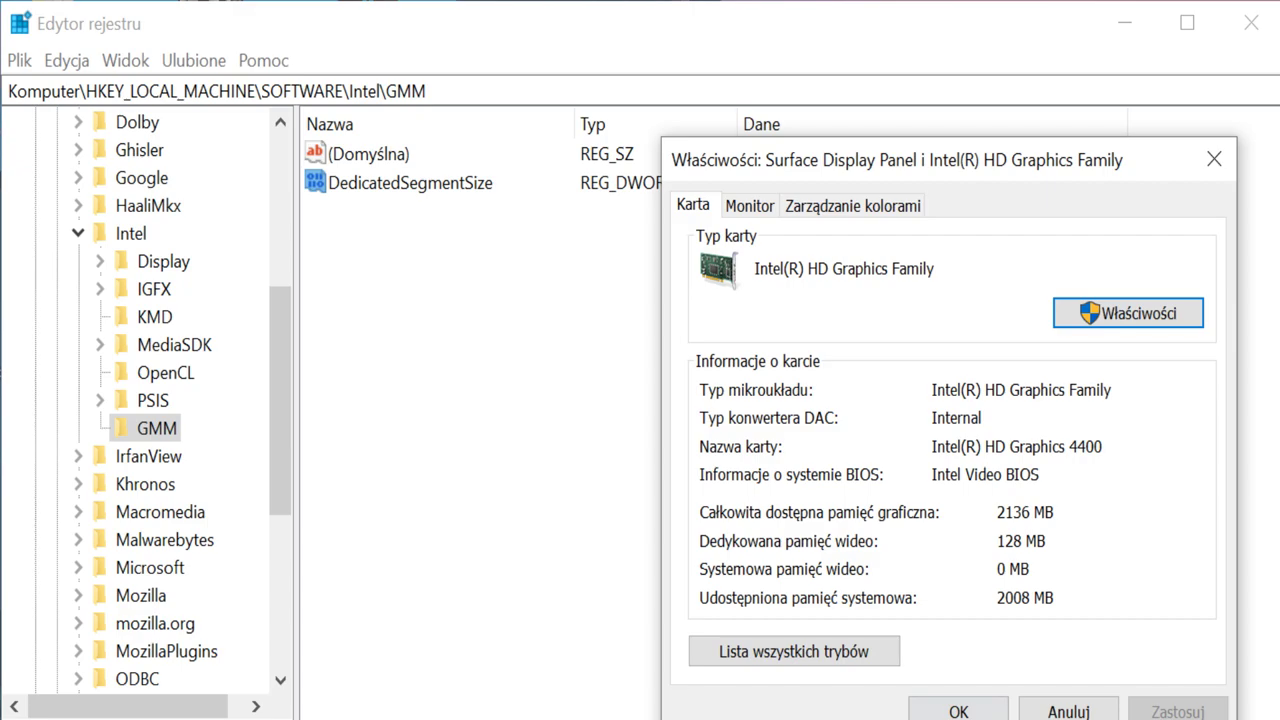
Close the Intel HD Graphics adapter properties dialog and reposition the Registry Editor window on the desktop
left_click(958, 711)
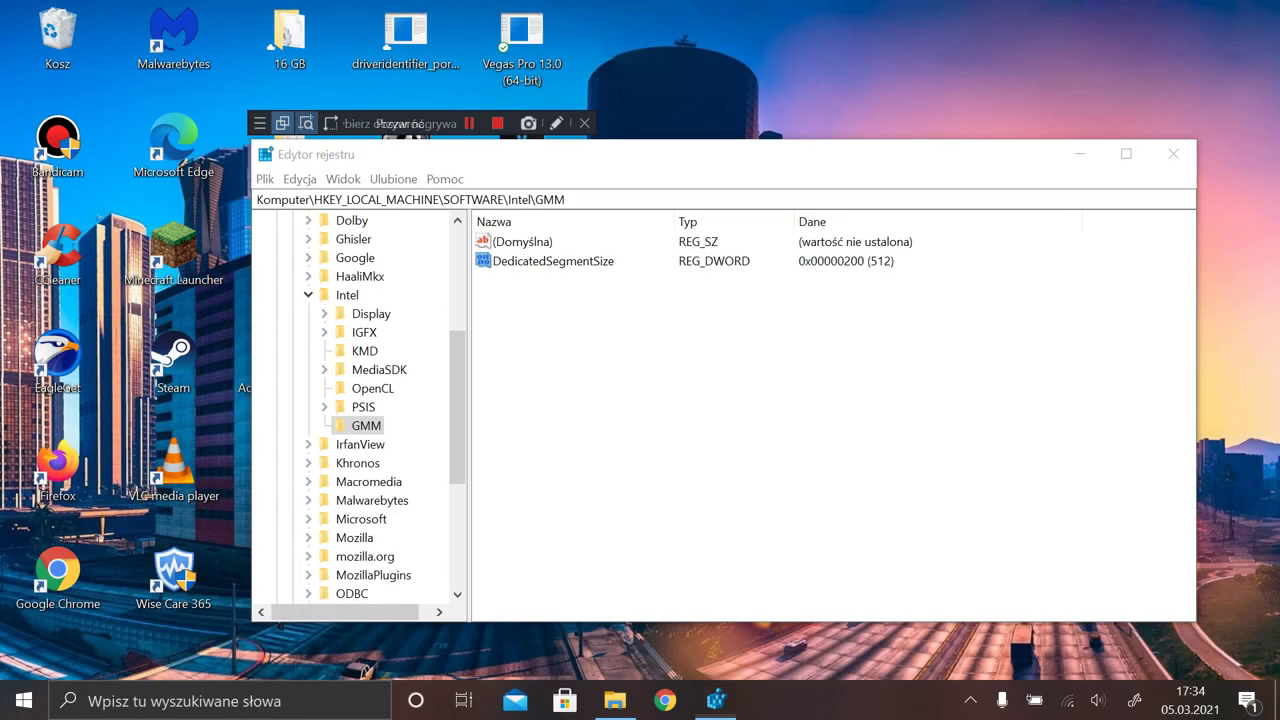
left_click_drag(438, 128, 1096, 18)
left_click_drag(800, 158, 729, 179)
left_click(700, 390)
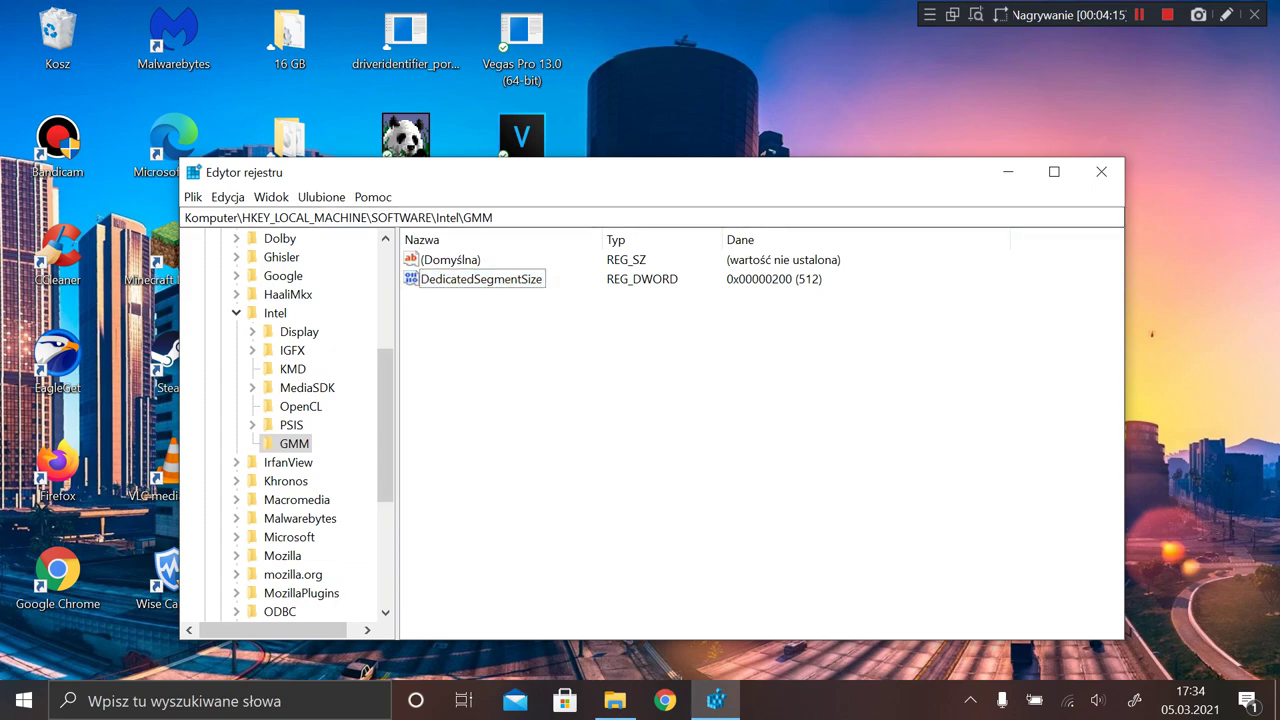
Close the Registry Editor and open the computer's power options for a restart
left_click(482, 279)
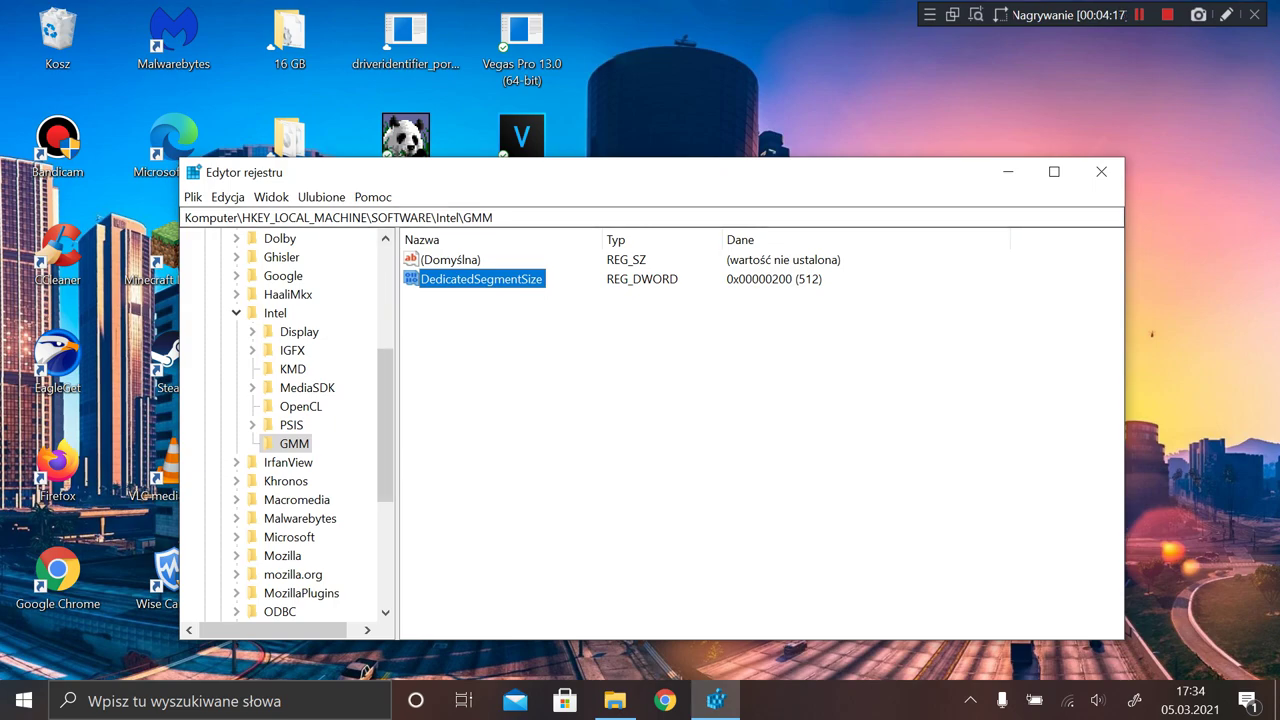
left_click(451, 260)
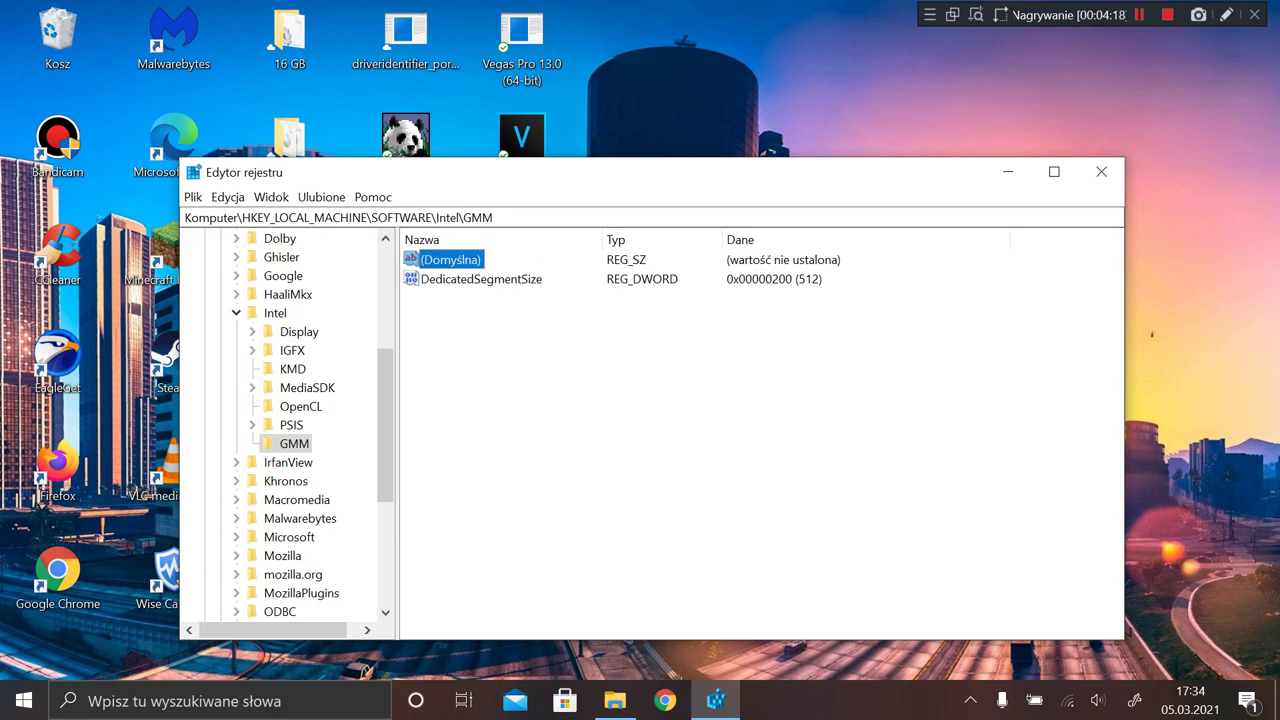
left_click(482, 279)
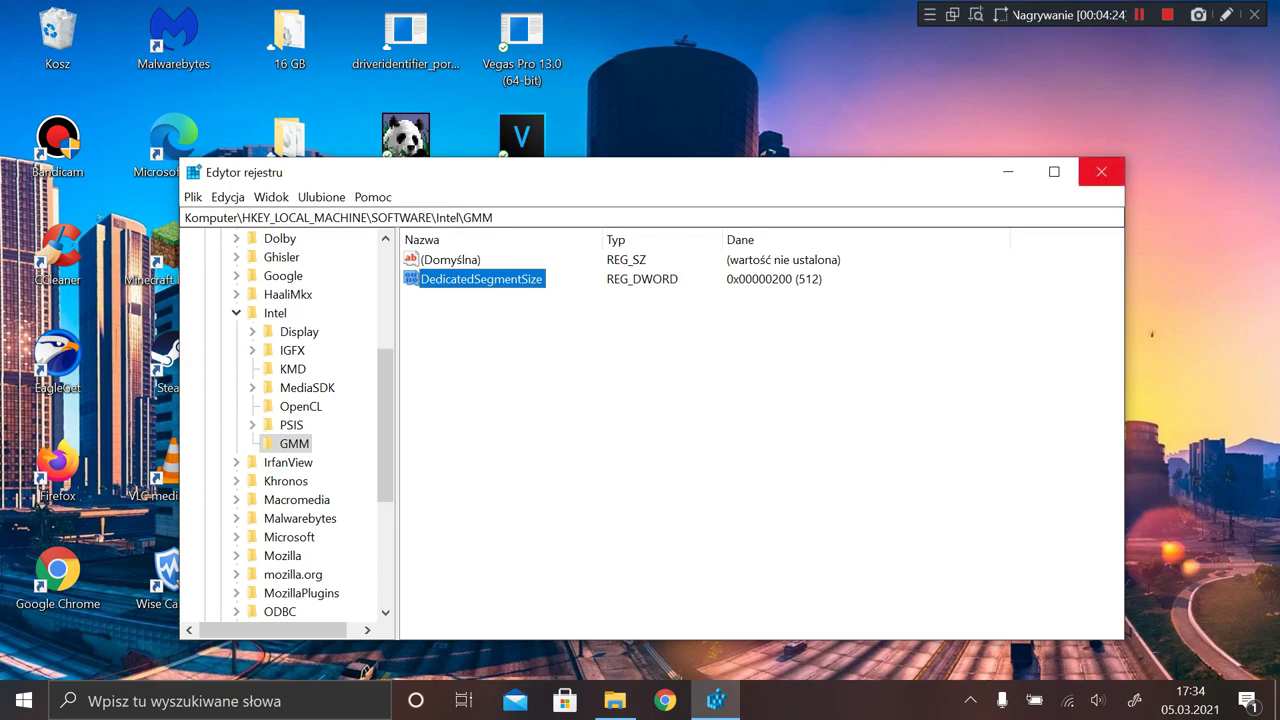
left_click(1102, 172)
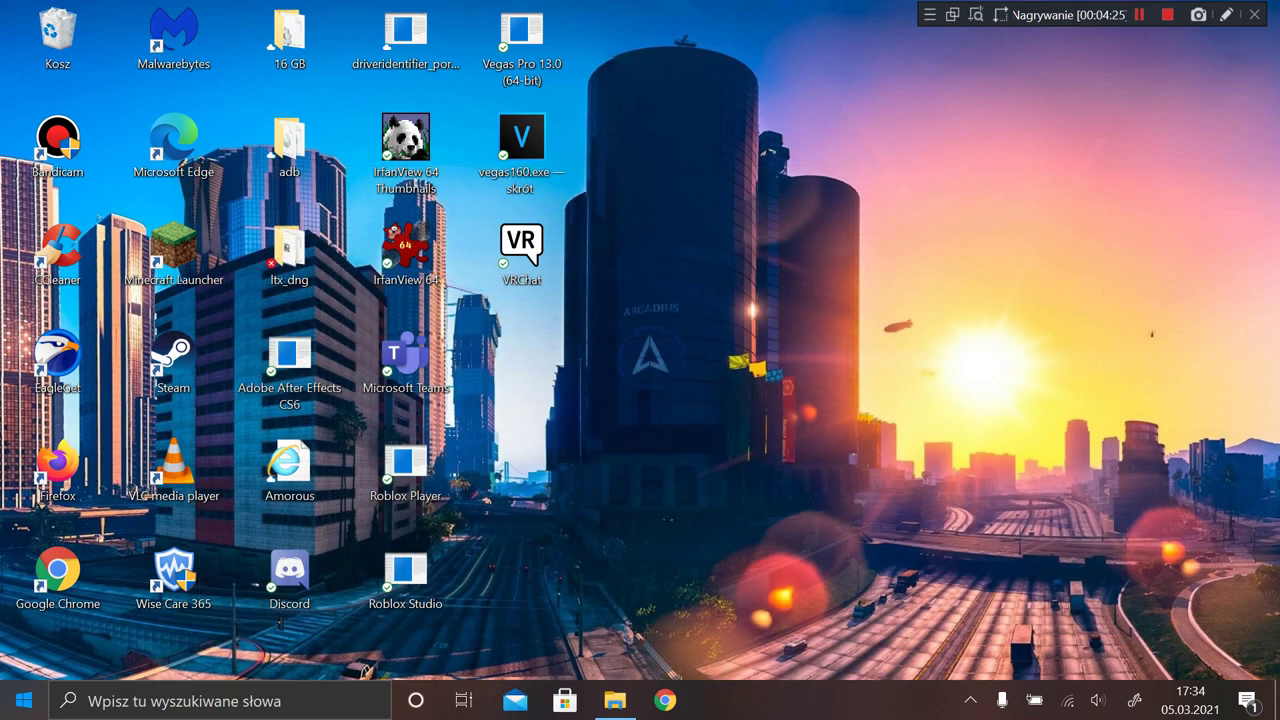
key("super")
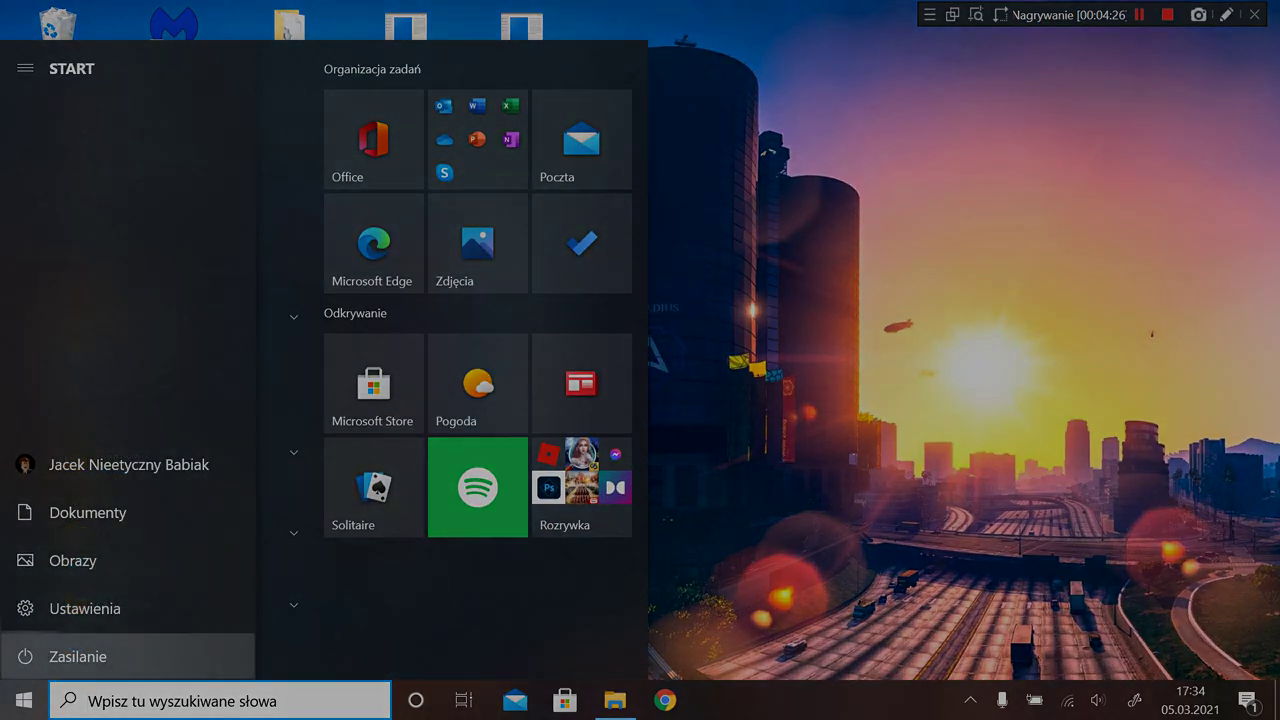
left_click(25, 656)
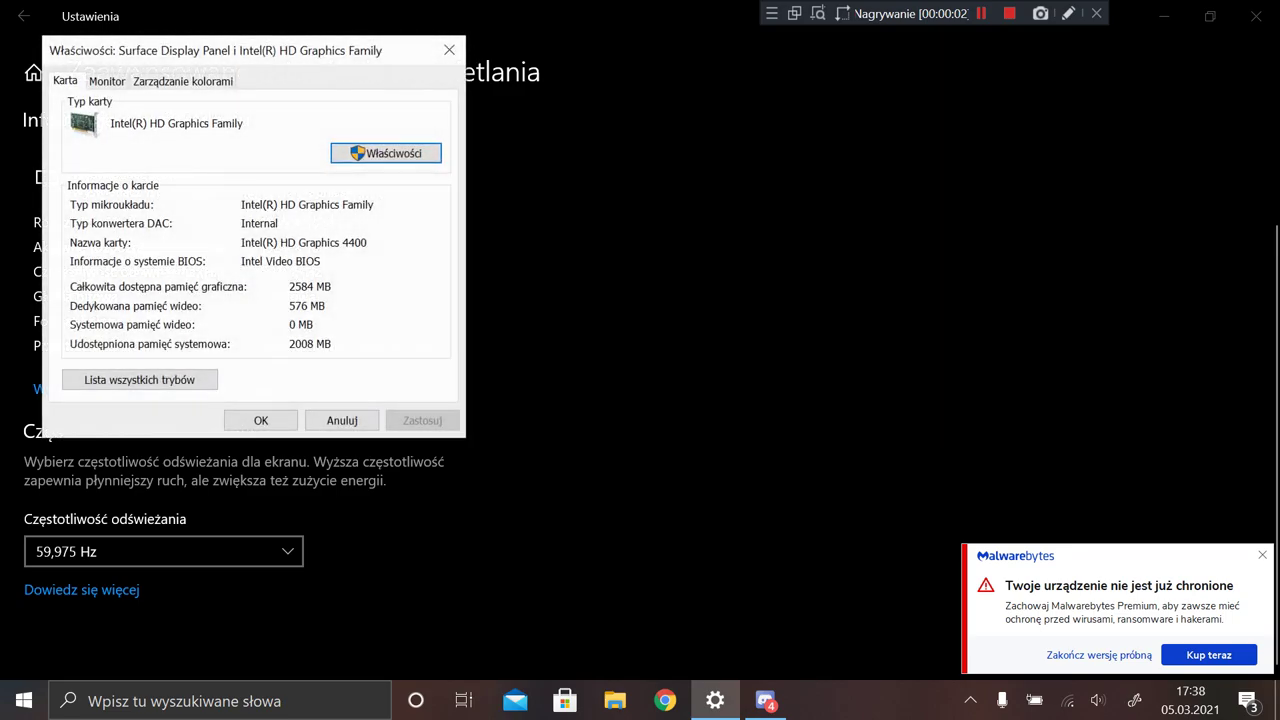
Examine the dedicated video memory in the Intel HD Graphics adapter properties, then close the dialog and Settings
left_click_drag(287, 57, 815, 67)
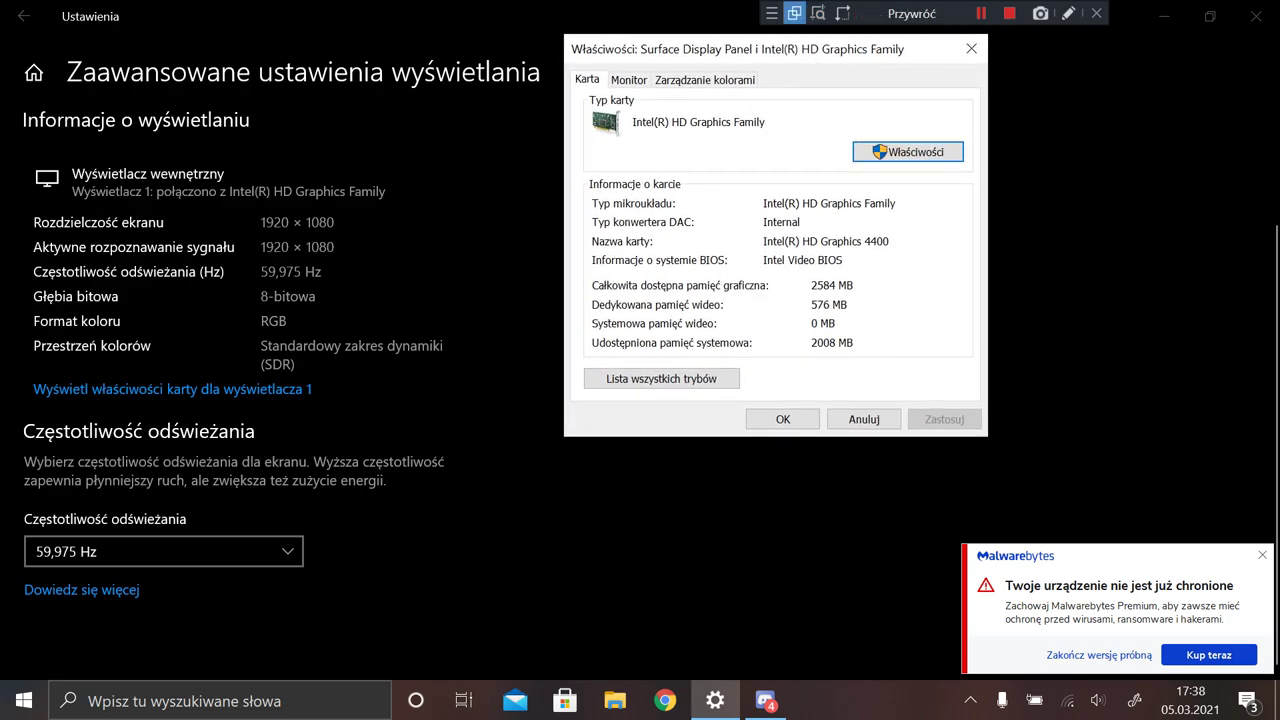
key("Print")
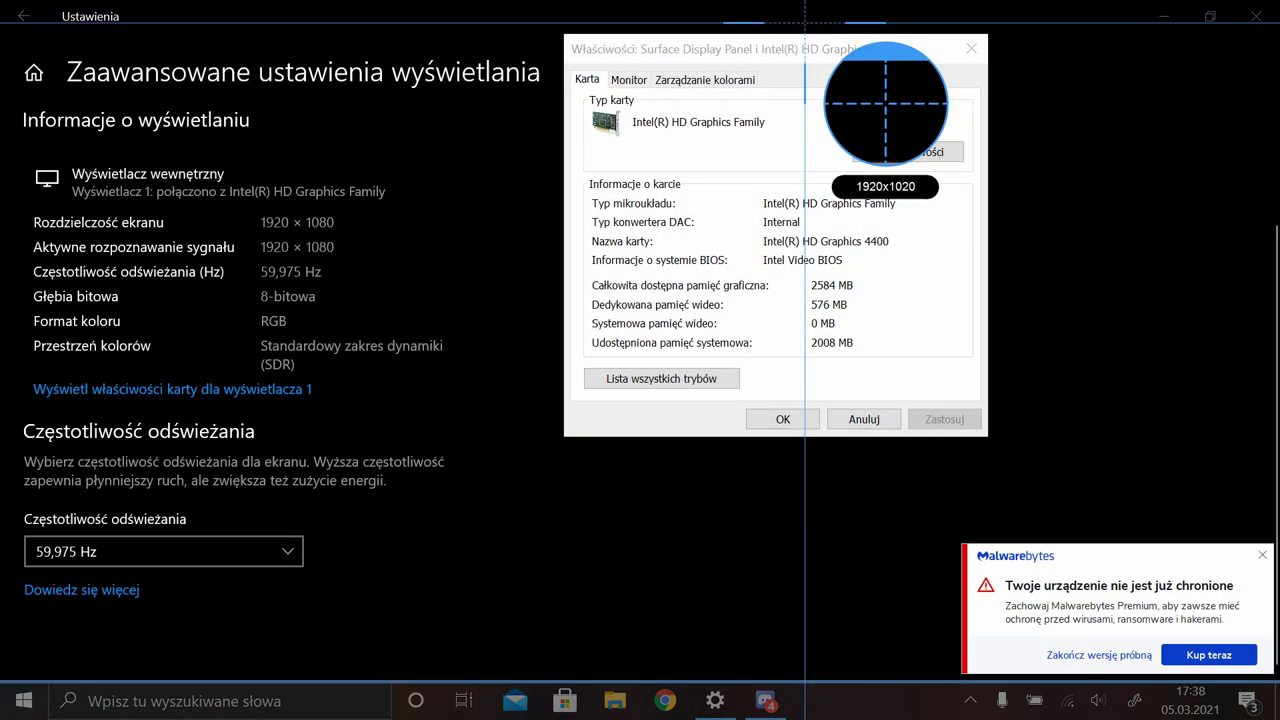
left_click(770, 47)
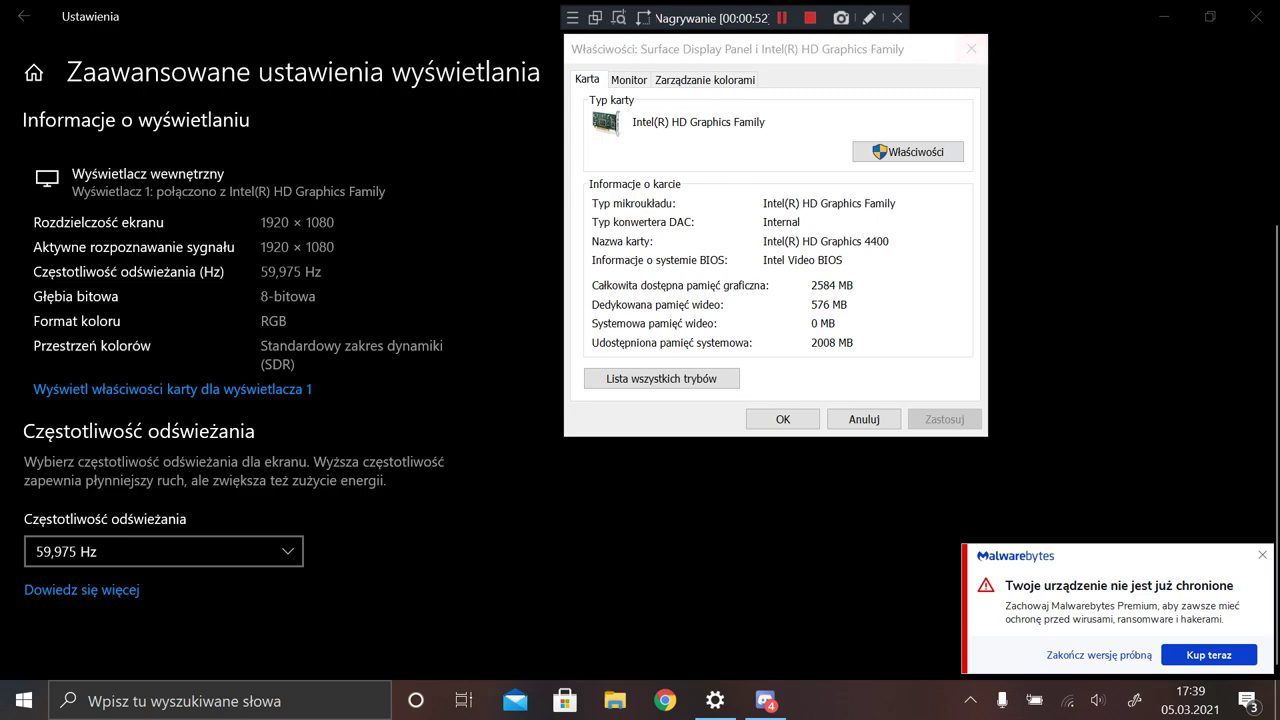
left_click(783, 419)
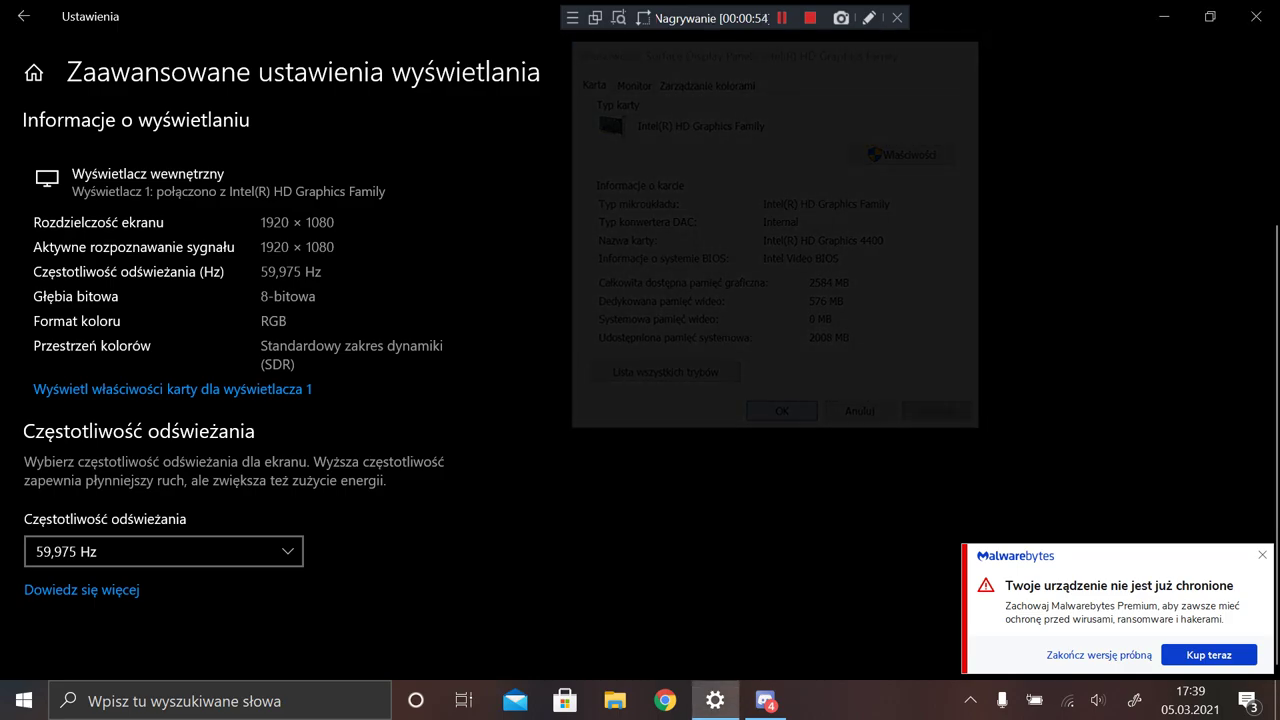
scroll(234, 364, "up", 2)
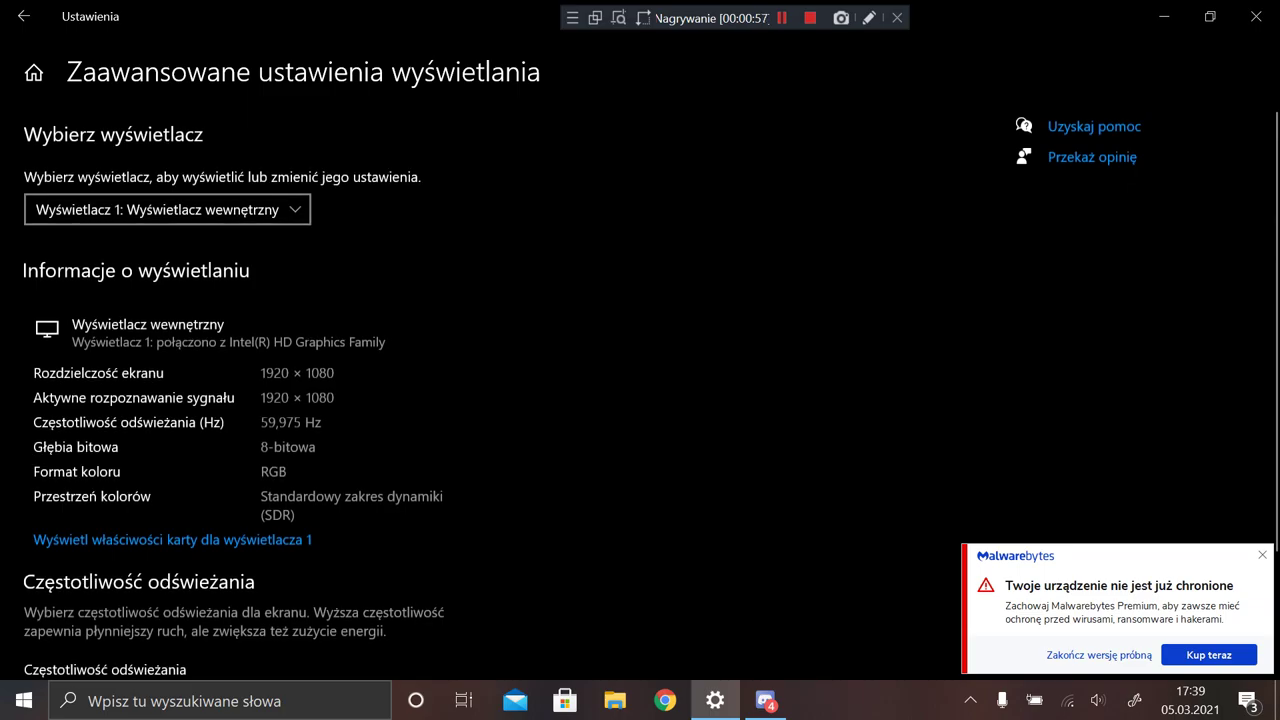
left_click(1256, 16)
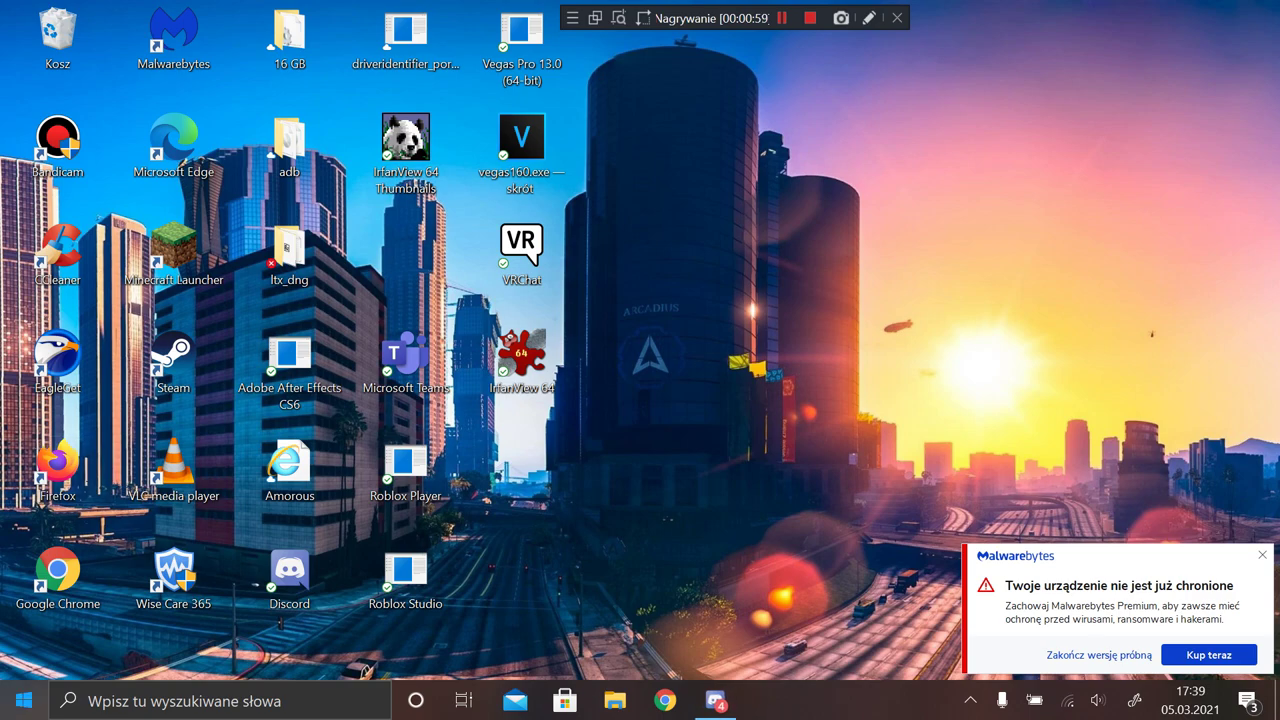
Open Device Manager, view the properties of Intel(R) HD Graphics Family under the graphics cards, and close both windows
right_click(22, 700)
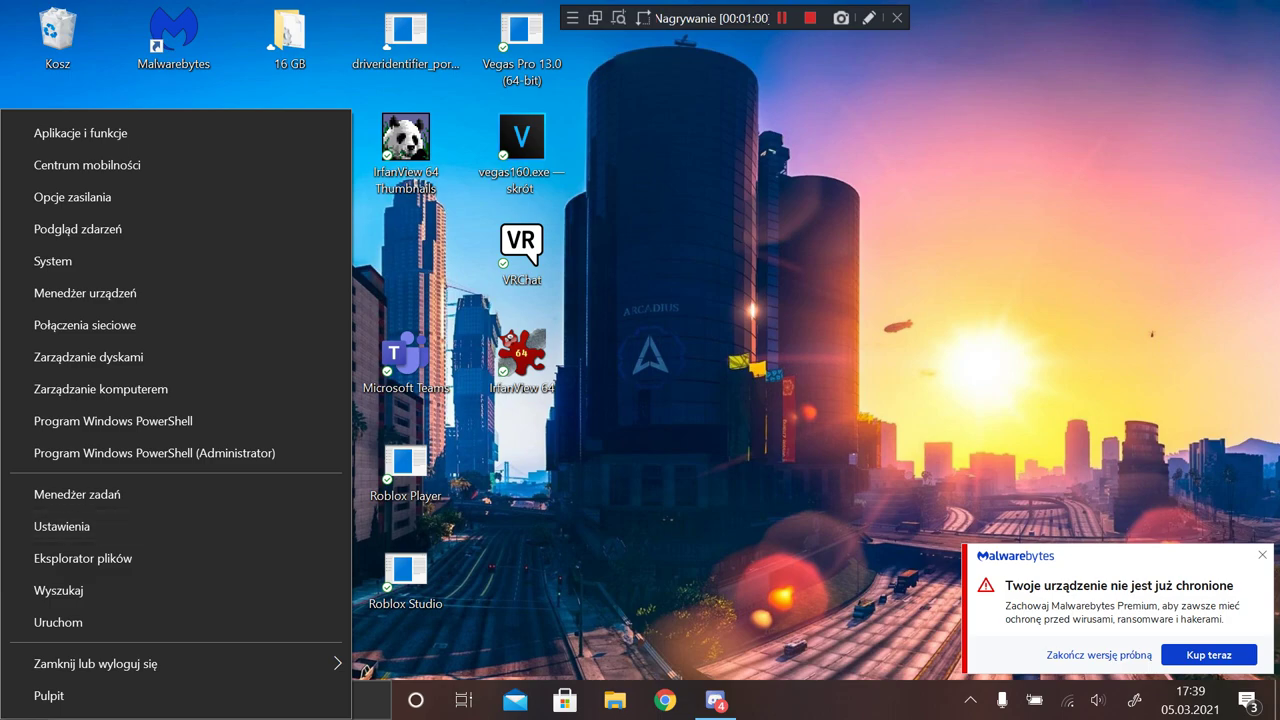
left_click(85, 293)
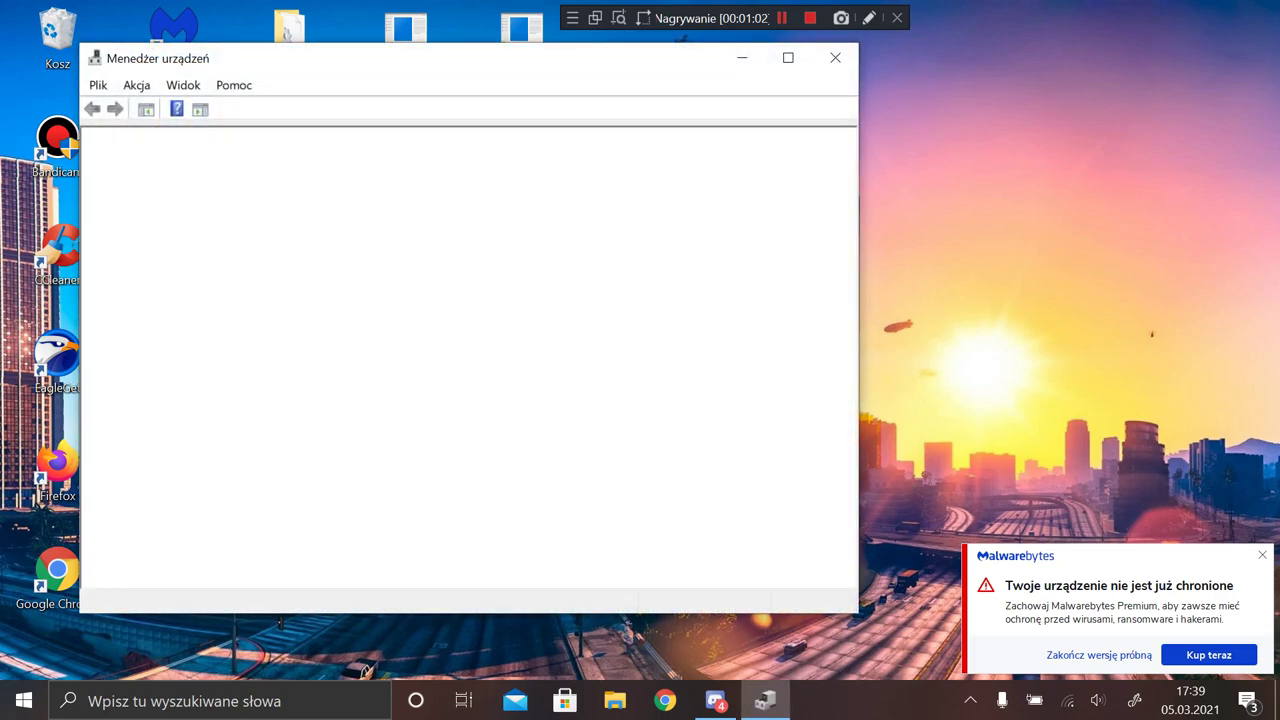
left_click_drag(318, 65, 474, 115)
double_click(338, 277)
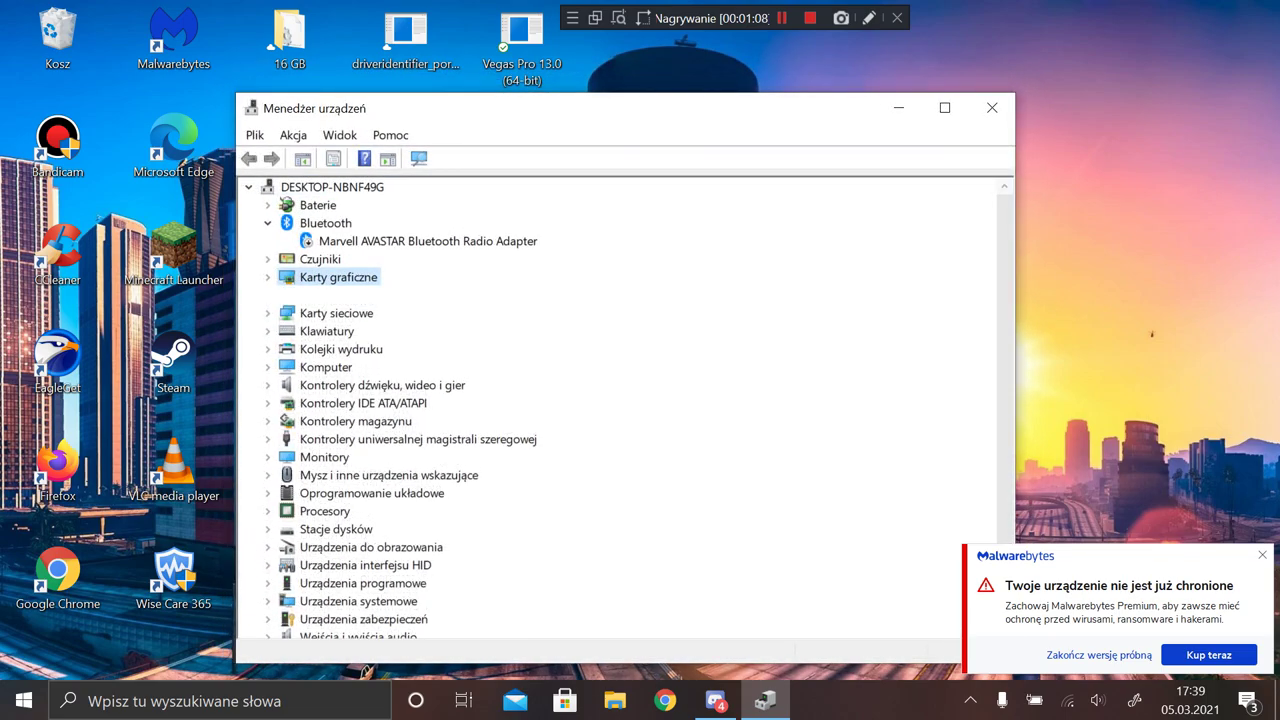
left_click(389, 295)
double_click(389, 295)
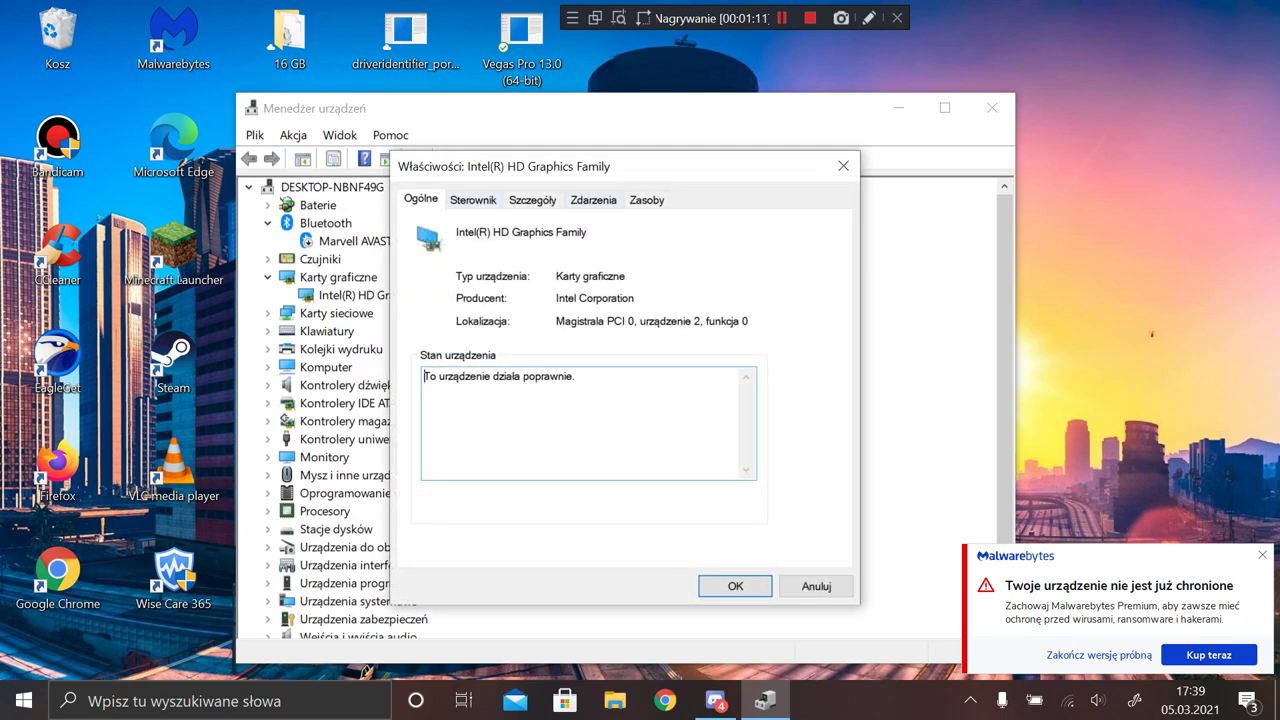
left_click(843, 166)
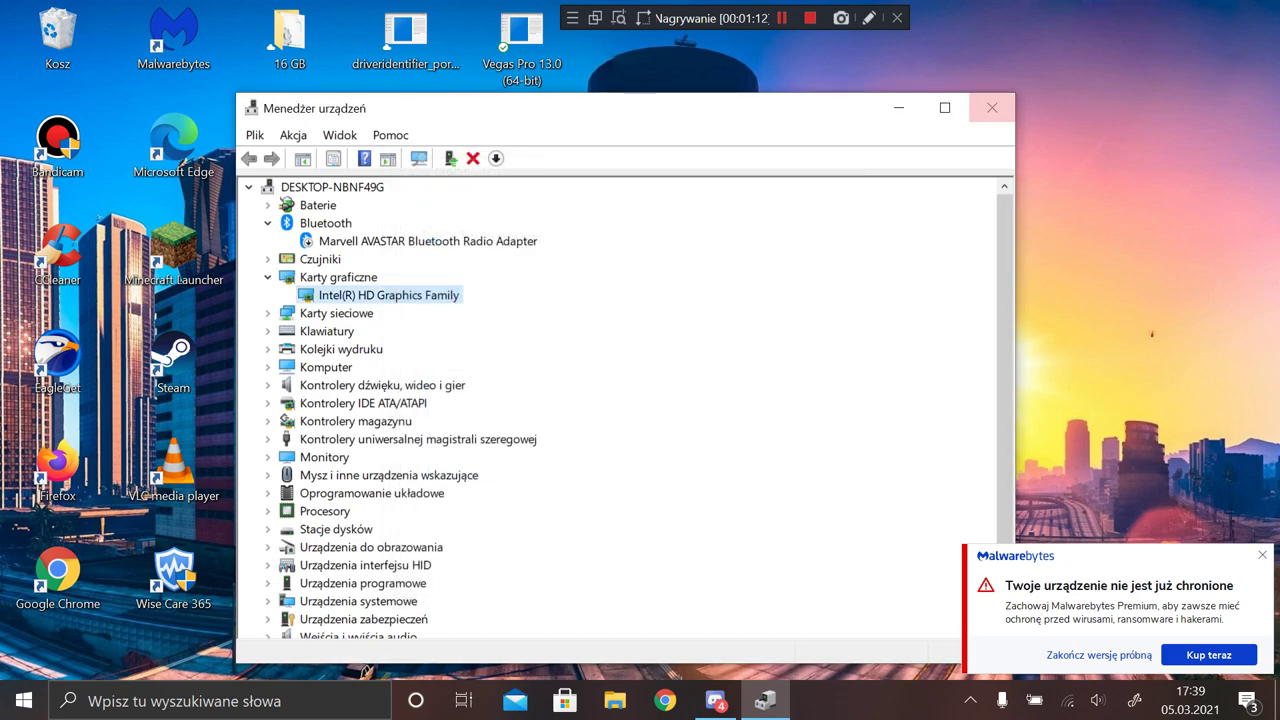
left_click(992, 107)
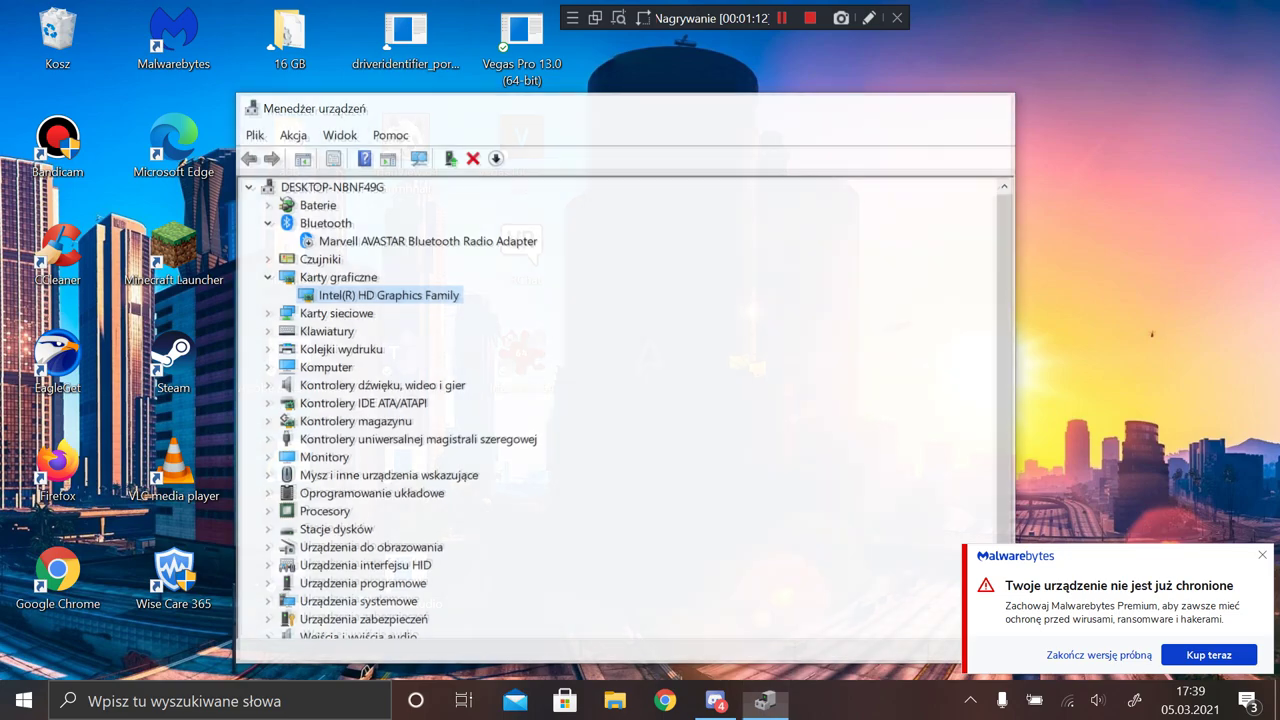